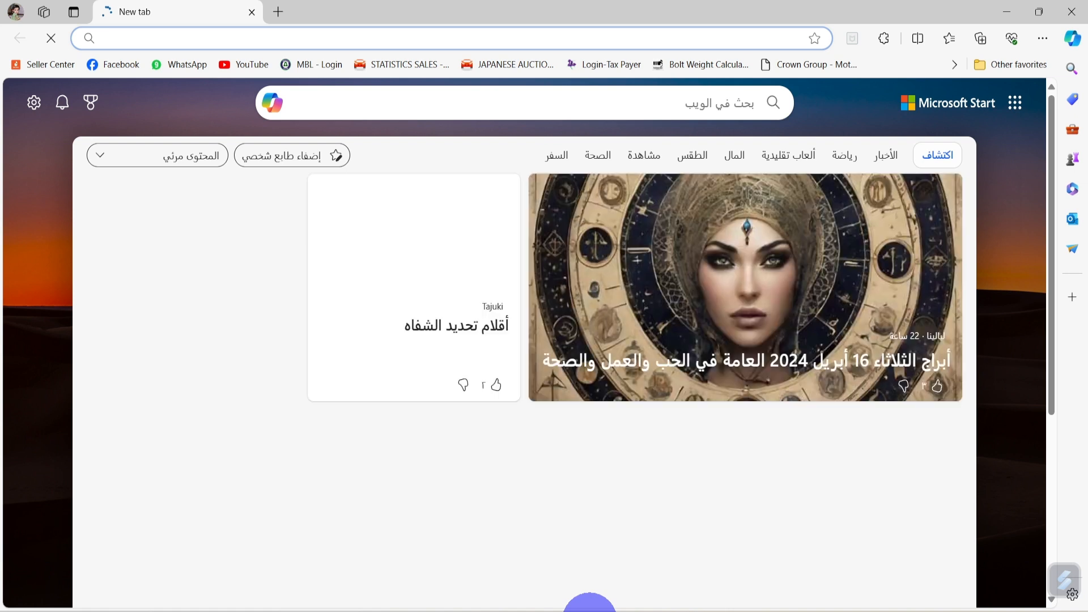
Step: Search the web for e bikes punjab and open the official E BIKE site at bikes.punjab.gov.pk
{"action": "type", "text": "e"}
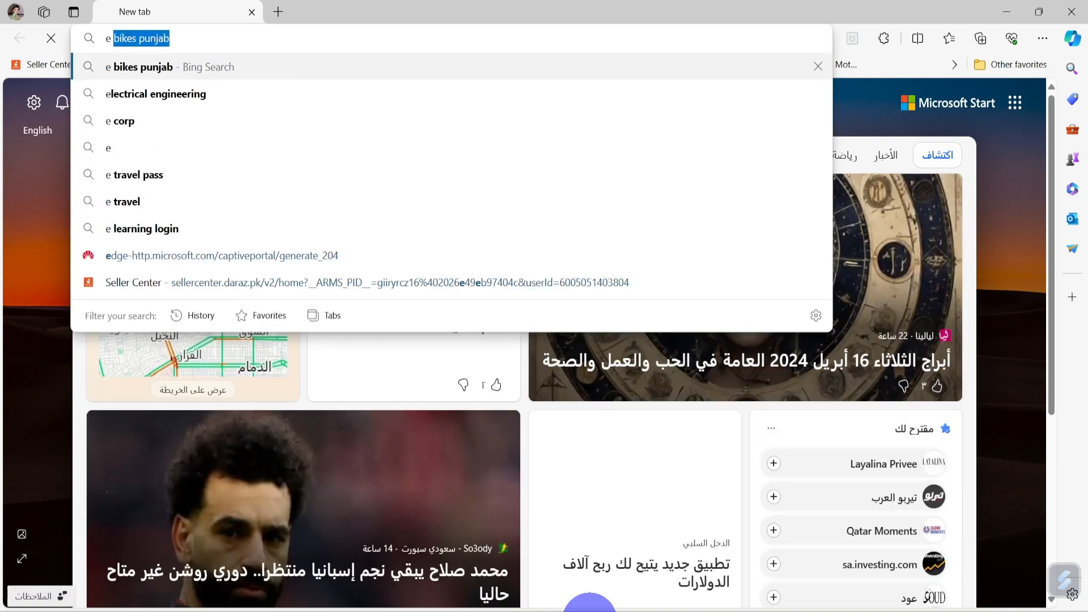
{"action": "key", "text": "Return"}
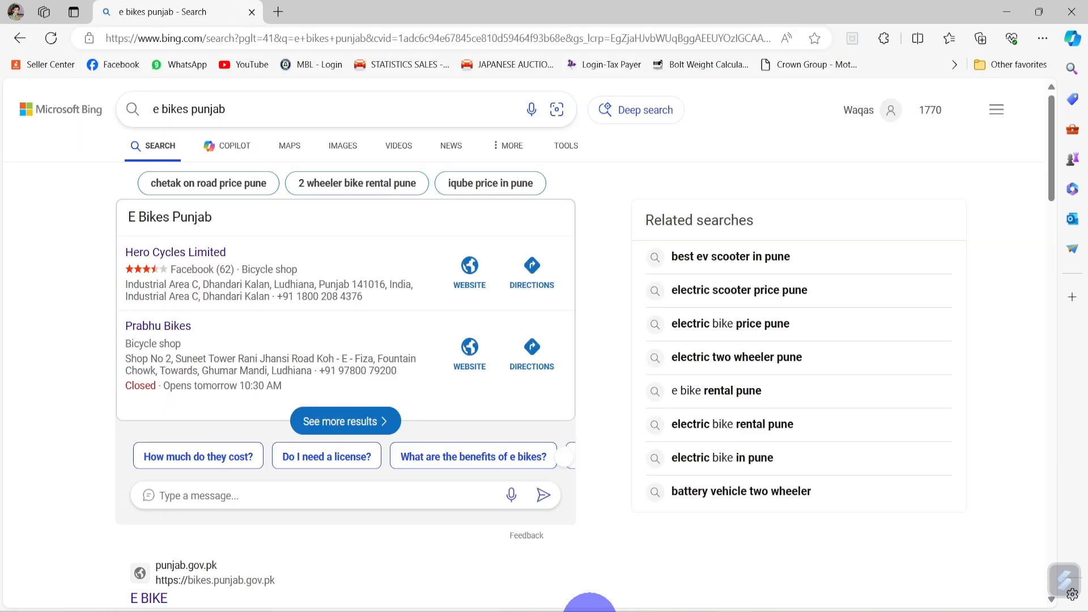
{"action": "scroll", "coordinate": [83, 427], "scroll_direction": "down", "scroll_amount": 3}
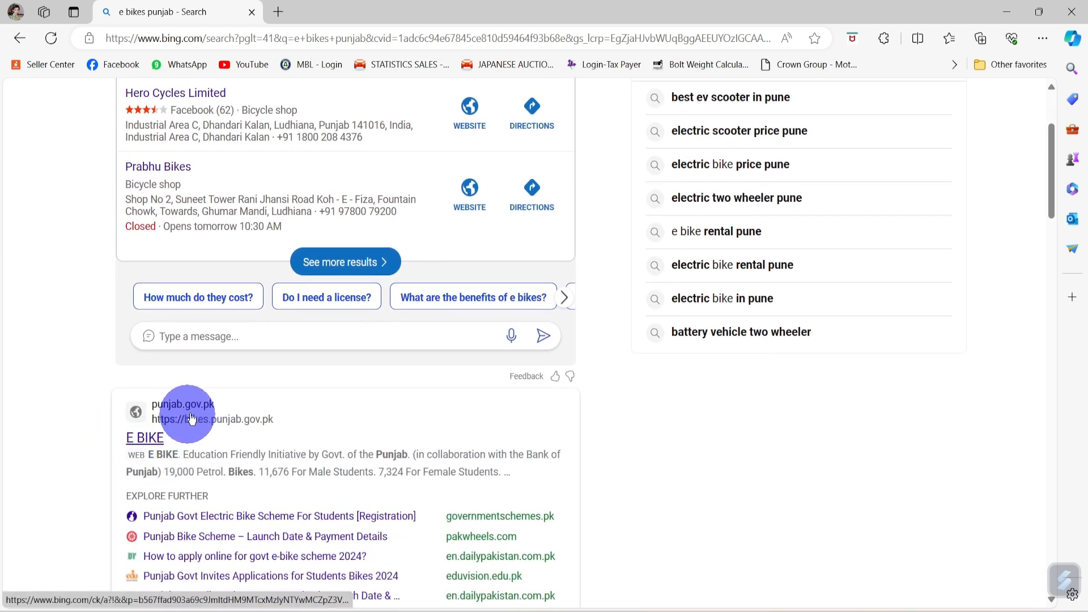
{"action": "left_click", "coordinate": [142, 447]}
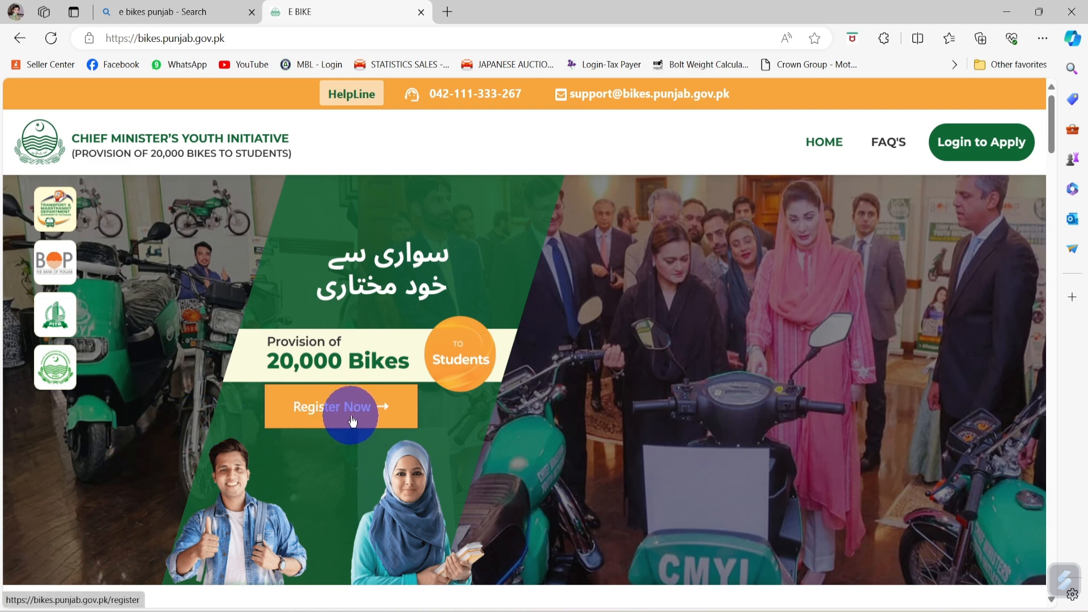
Step: Open the registration form and enter the applicant's full name
{"action": "left_click", "coordinate": [327, 412]}
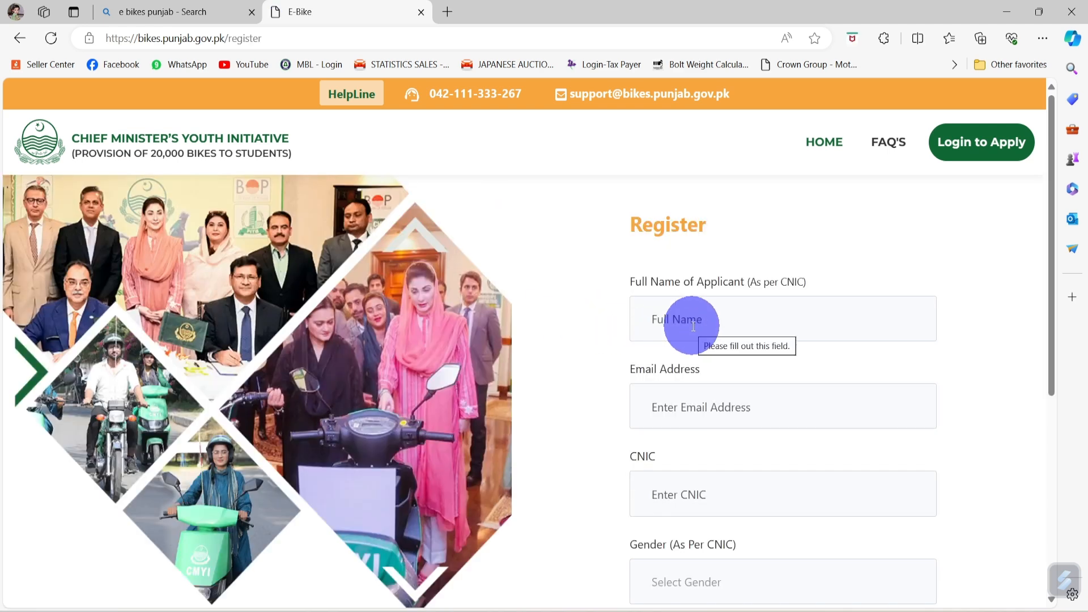
{"action": "left_click", "coordinate": [723, 324]}
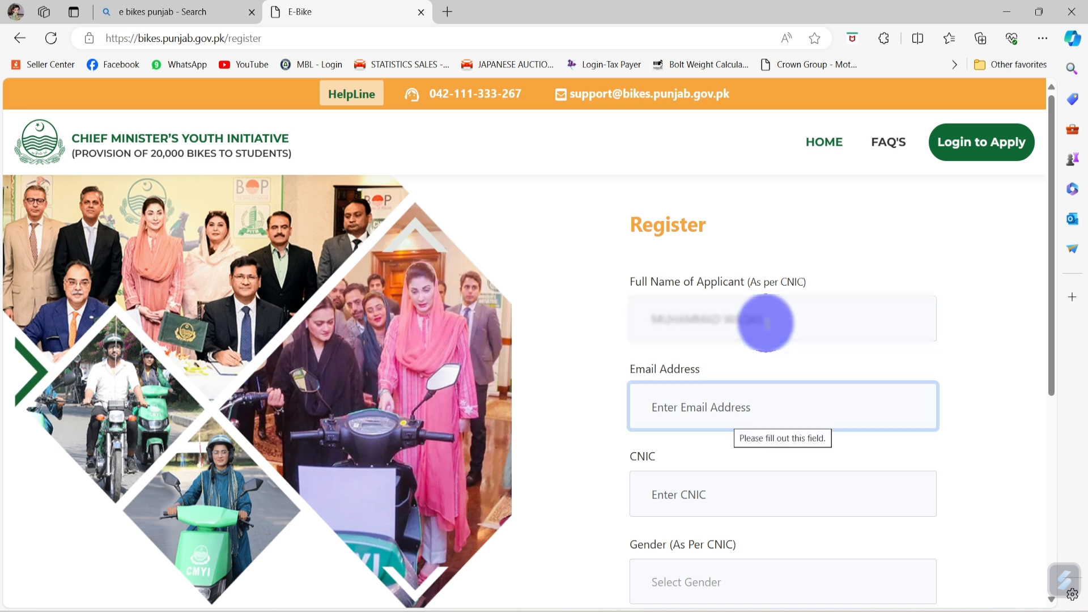
Step: Fill in the applicant's e-mail address in the registration form
{"action": "left_click", "coordinate": [762, 409]}
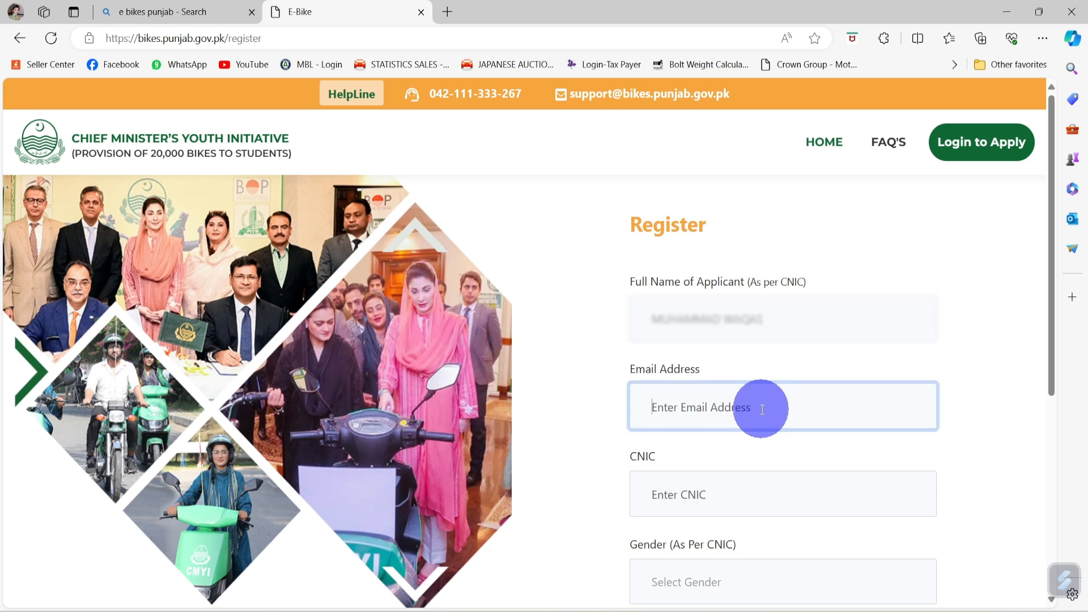
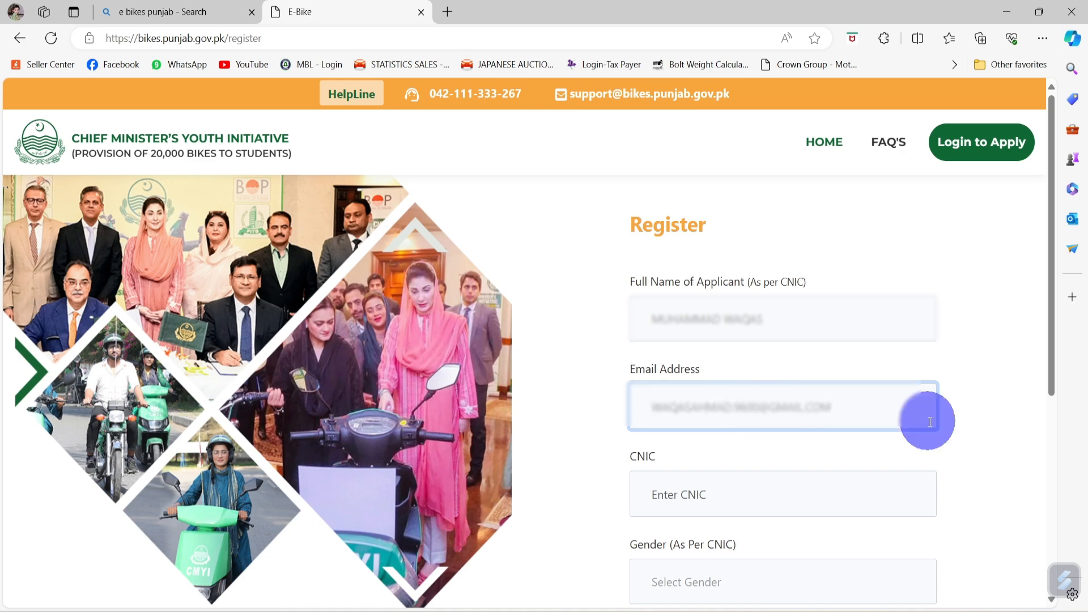
Step: Enter the applicant's CNIC number in the registration form
{"action": "scroll", "coordinate": [777, 406], "scroll_direction": "down", "scroll_amount": 2}
{"action": "left_click", "coordinate": [777, 407]}
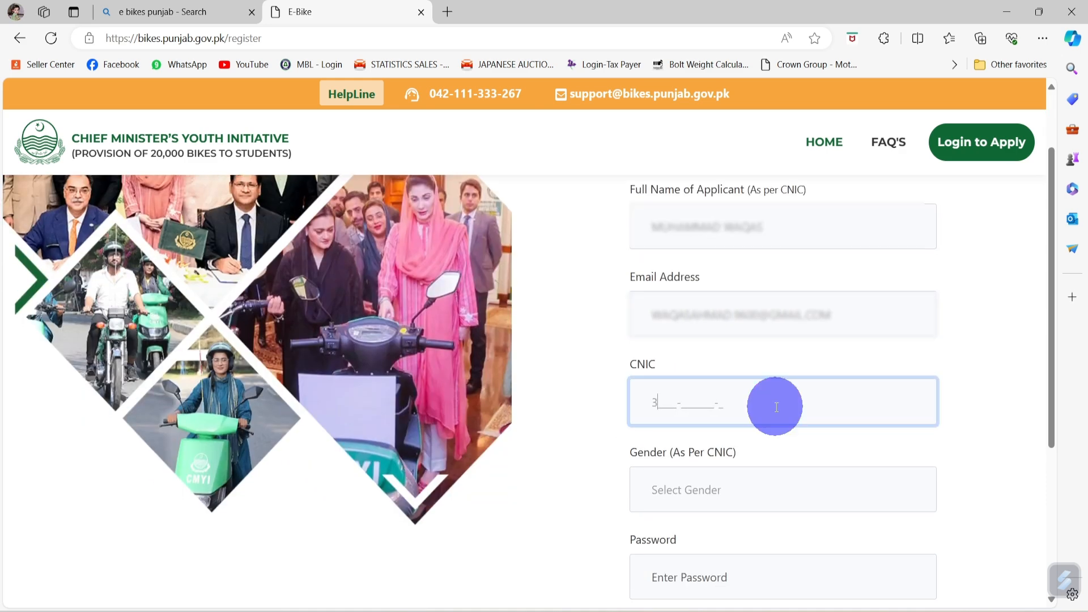
Step: Set the gender to Male
{"action": "scroll", "coordinate": [747, 412], "scroll_direction": "down", "scroll_amount": 2}
{"action": "left_click", "coordinate": [747, 411]}
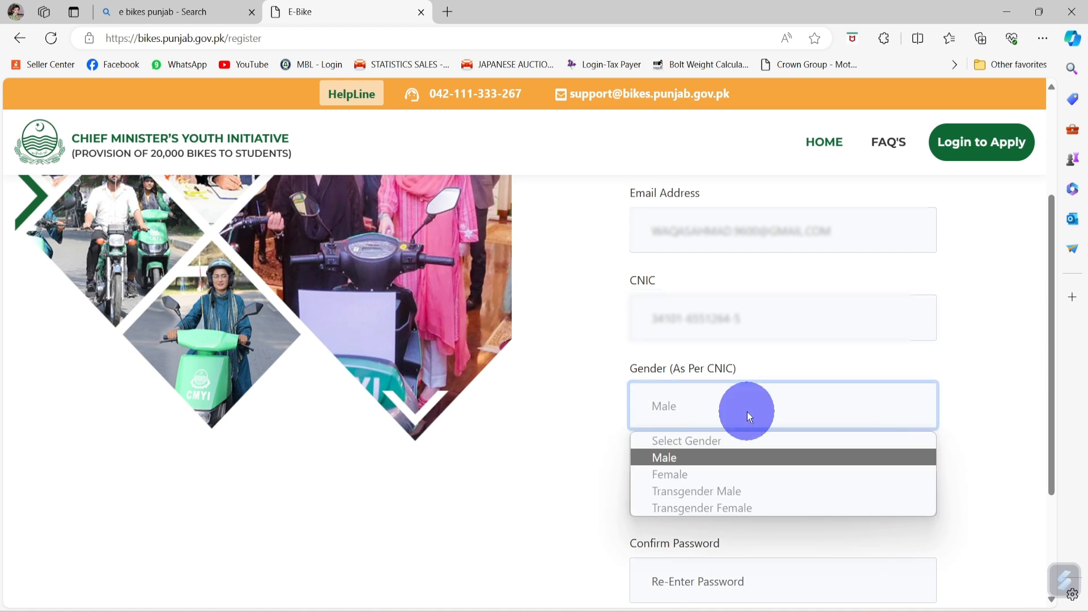
{"action": "left_click", "coordinate": [666, 459]}
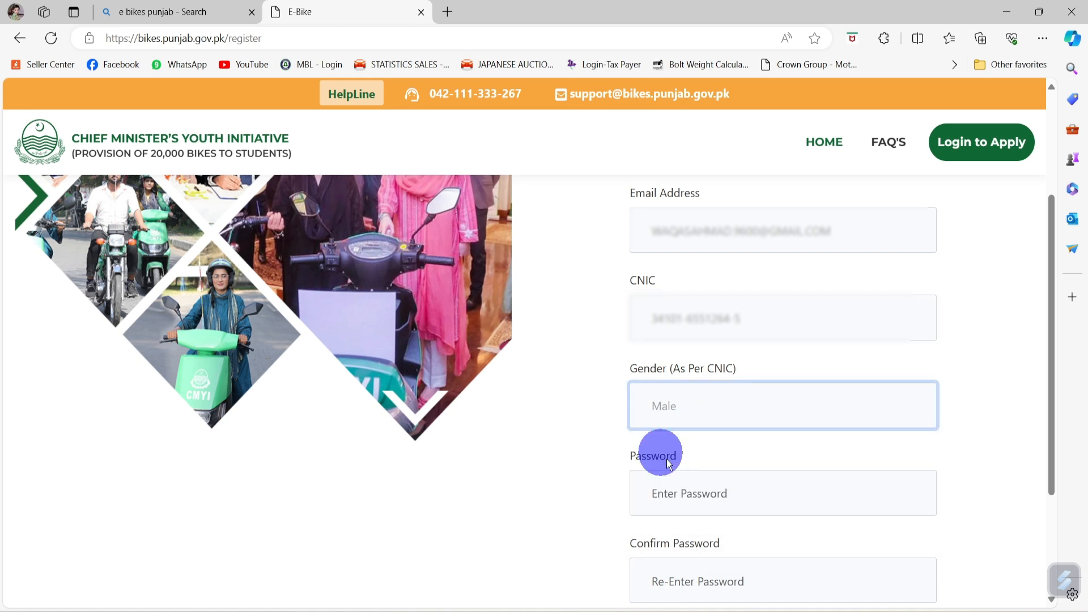
Step: Enter the account password in the registration form
{"action": "scroll", "coordinate": [979, 412], "scroll_direction": "down", "scroll_amount": 2}
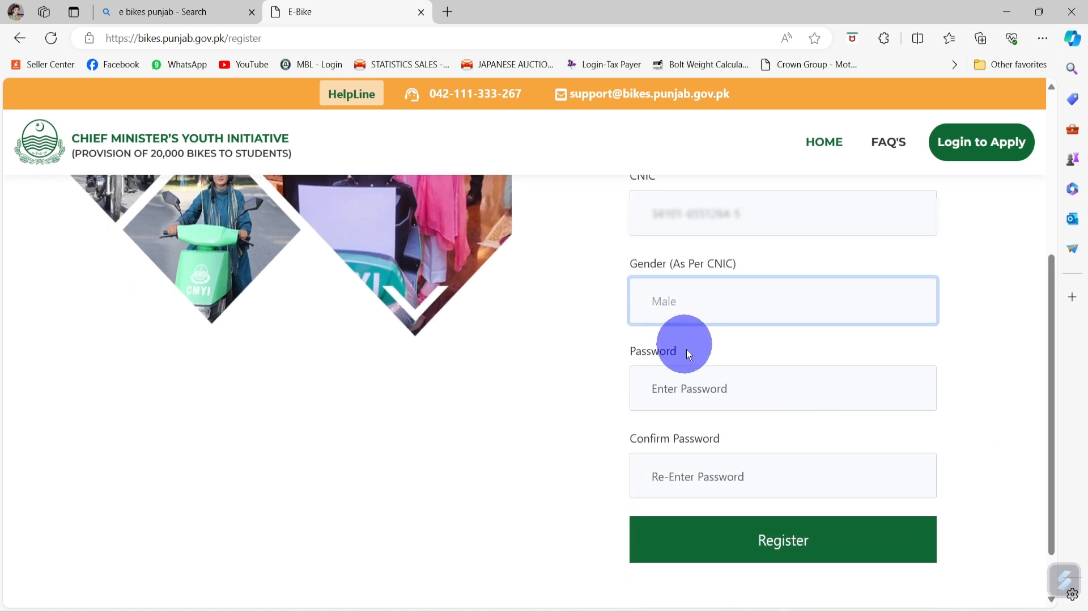
{"action": "left_click", "coordinate": [692, 387]}
{"action": "type", "text": "*********"}
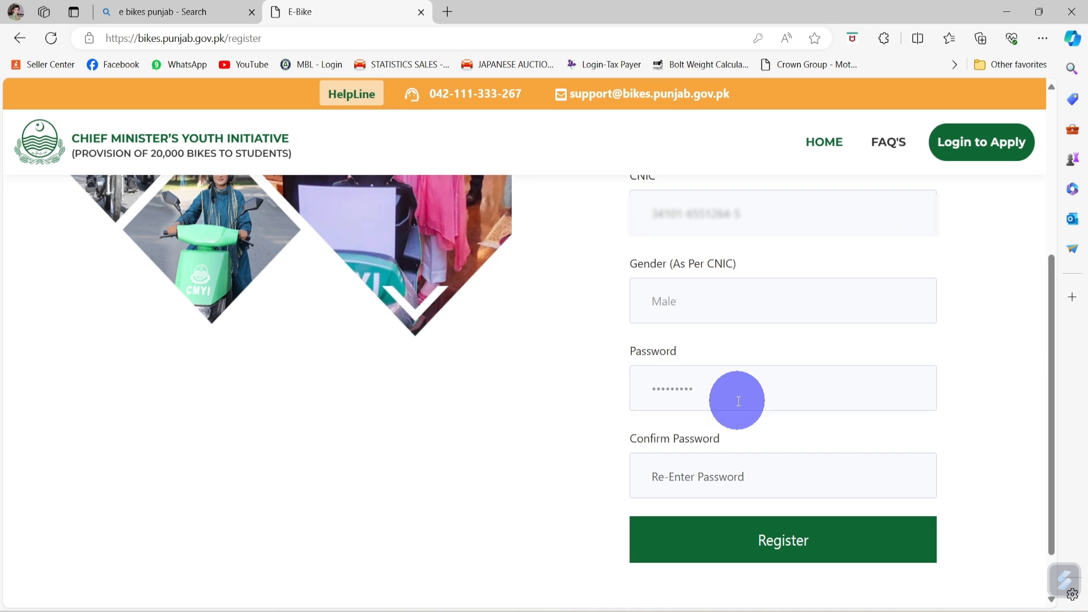
Step: Paste the password into the confirm password field and submit the registration
{"action": "left_click", "coordinate": [734, 464]}
{"action": "key", "text": "ctrl+v"}
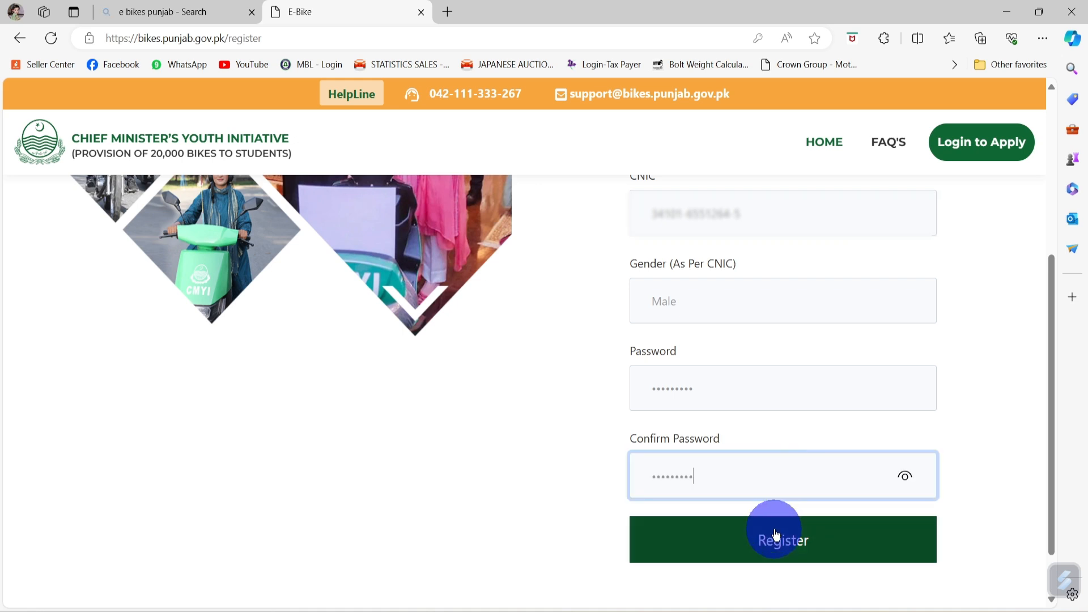
{"action": "left_click", "coordinate": [776, 534]}
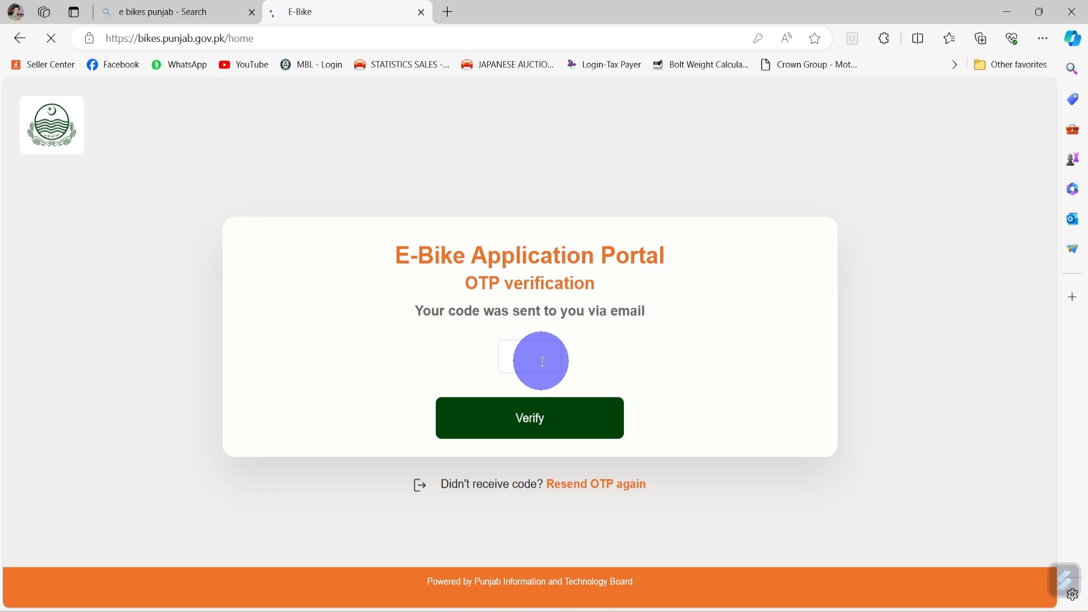
Step: Enter the e-mailed OTP verification code and verify it
{"action": "left_click", "coordinate": [543, 361]}
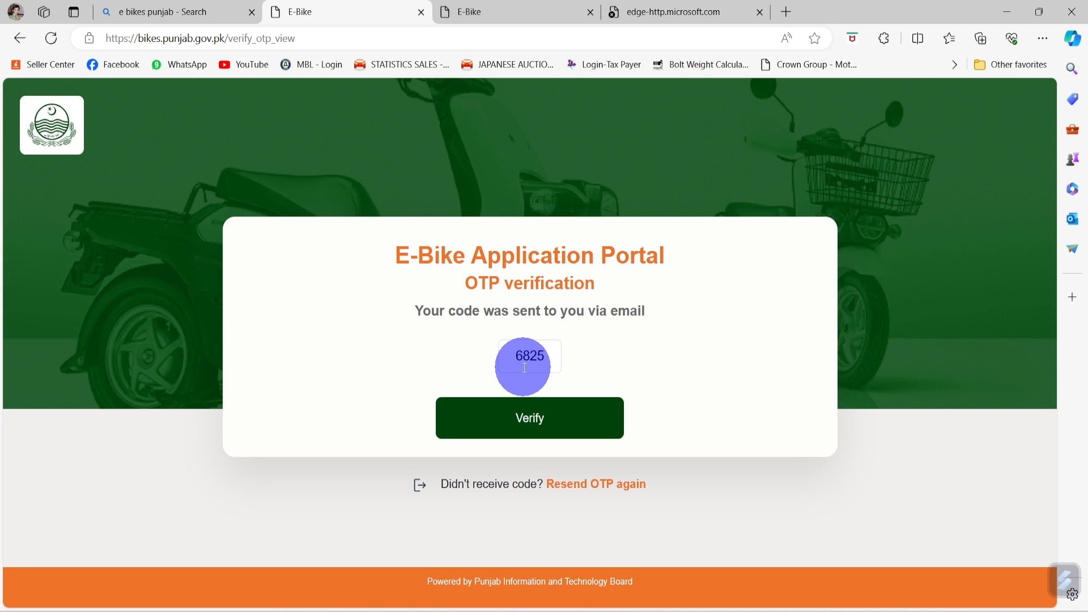
{"action": "left_click", "coordinate": [536, 413]}
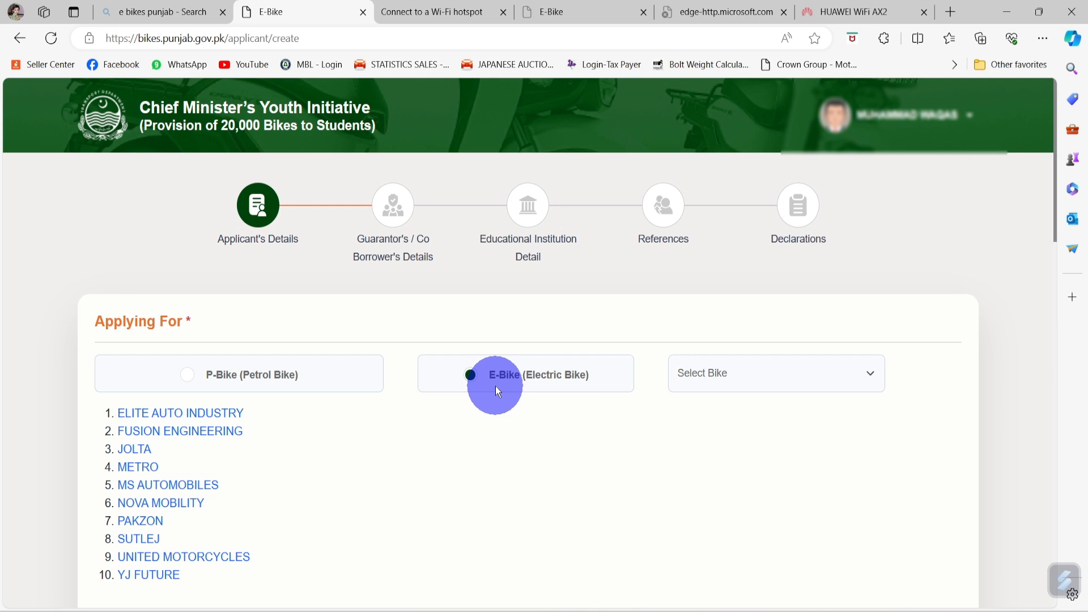
Step: Open the METRO e-bike catalogue and review its T9 scooter specifications and price
{"action": "left_click", "coordinate": [152, 471]}
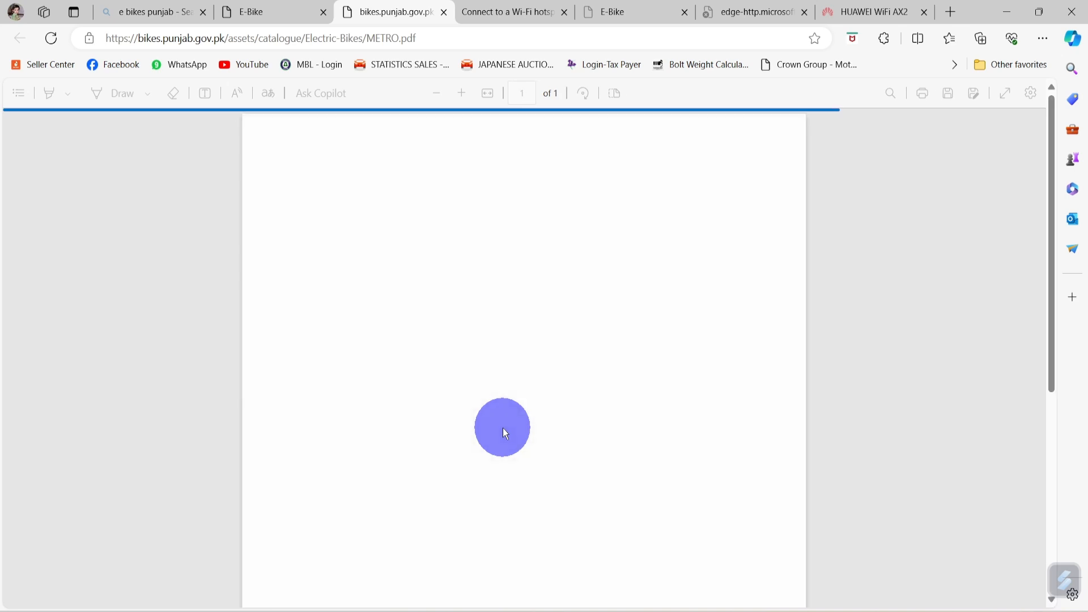
{"action": "scroll", "coordinate": [569, 424], "scroll_direction": "down", "scroll_amount": 5}
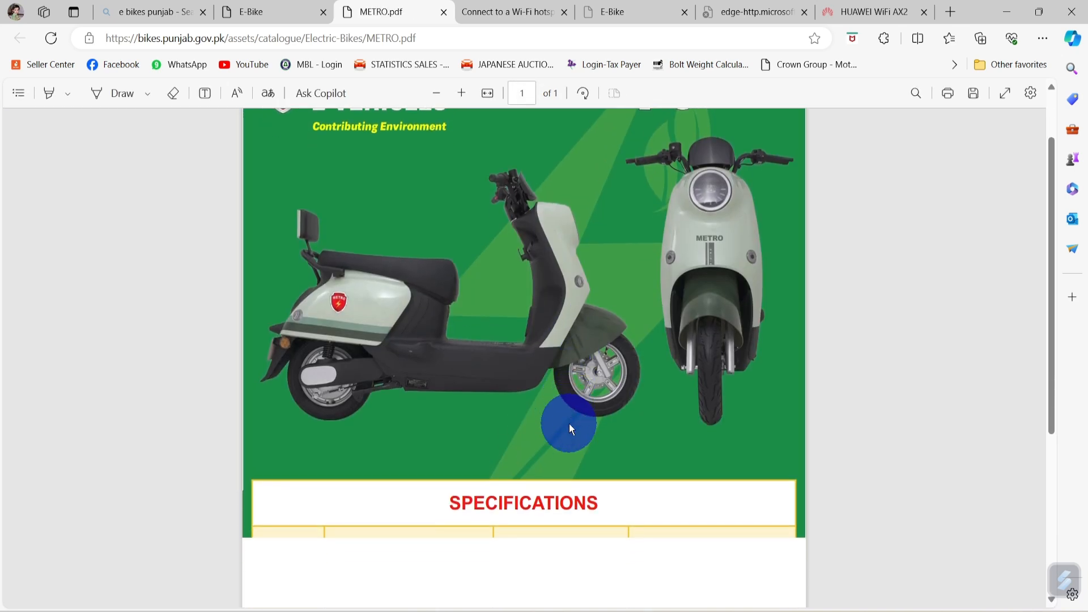
{"action": "scroll", "coordinate": [569, 424], "scroll_direction": "up", "scroll_amount": 5}
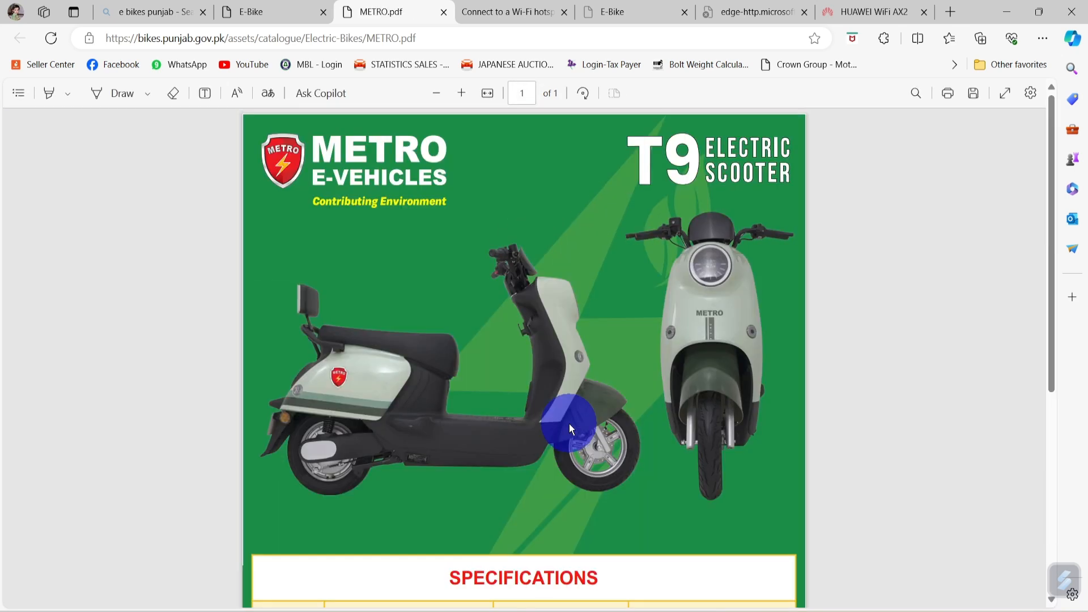
{"action": "scroll", "coordinate": [569, 424], "scroll_direction": "down", "scroll_amount": 6}
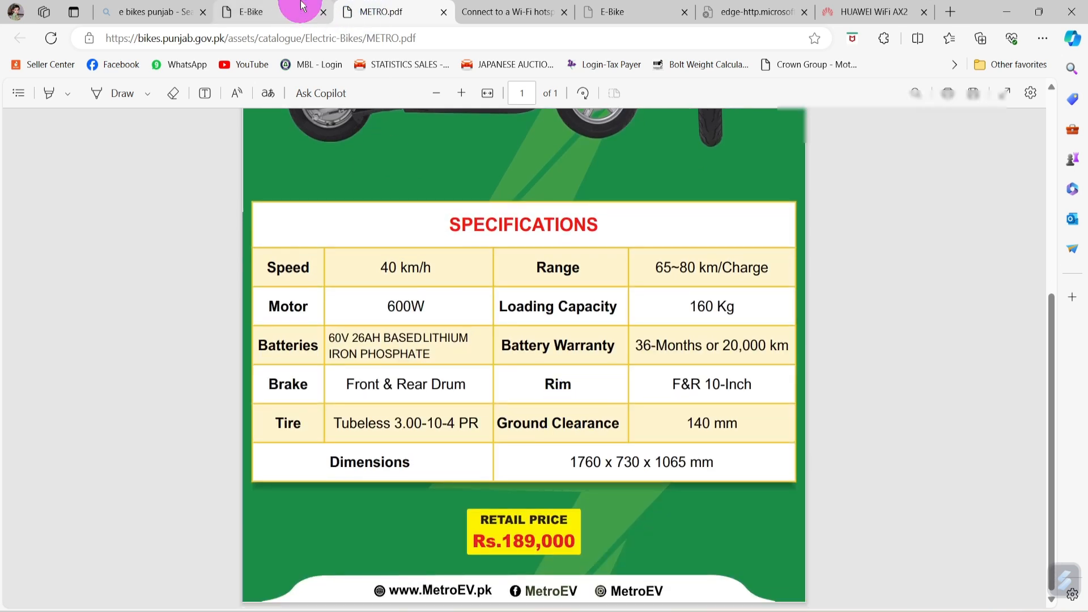
Step: Return to the application and select METRO E-VEHICLES T9 ELECTRIC SCOOTER as the e-bike
{"action": "left_click", "coordinate": [306, 13]}
{"action": "left_click", "coordinate": [713, 384]}
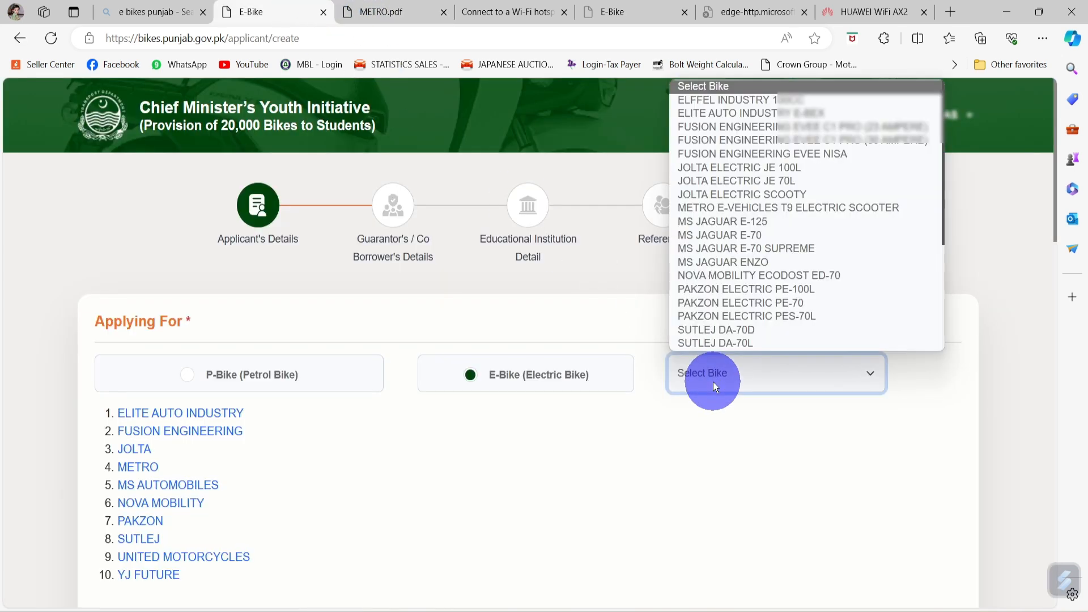
{"action": "key", "text": "m"}
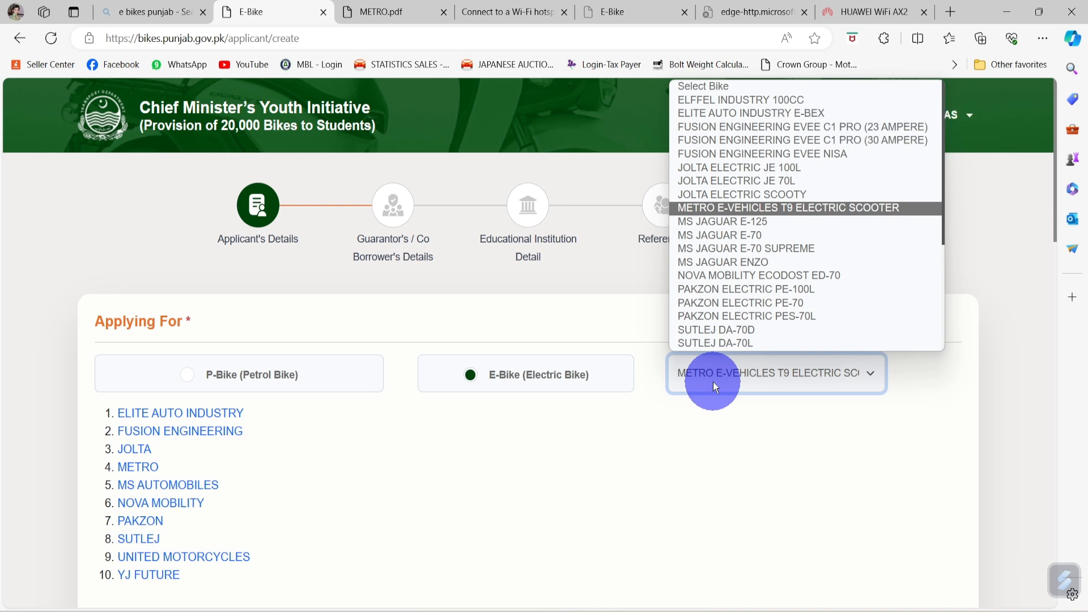
{"action": "left_click", "coordinate": [712, 382]}
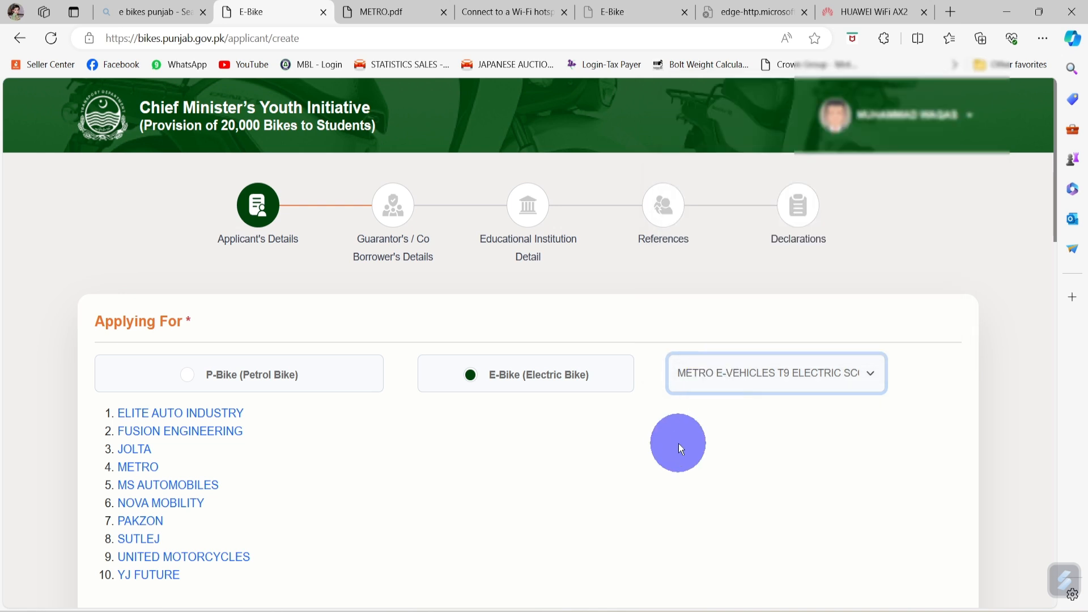
Step: Paste the applicant's father's name into the Father/Husband Name field
{"action": "scroll", "coordinate": [678, 442], "scroll_direction": "down", "scroll_amount": 1}
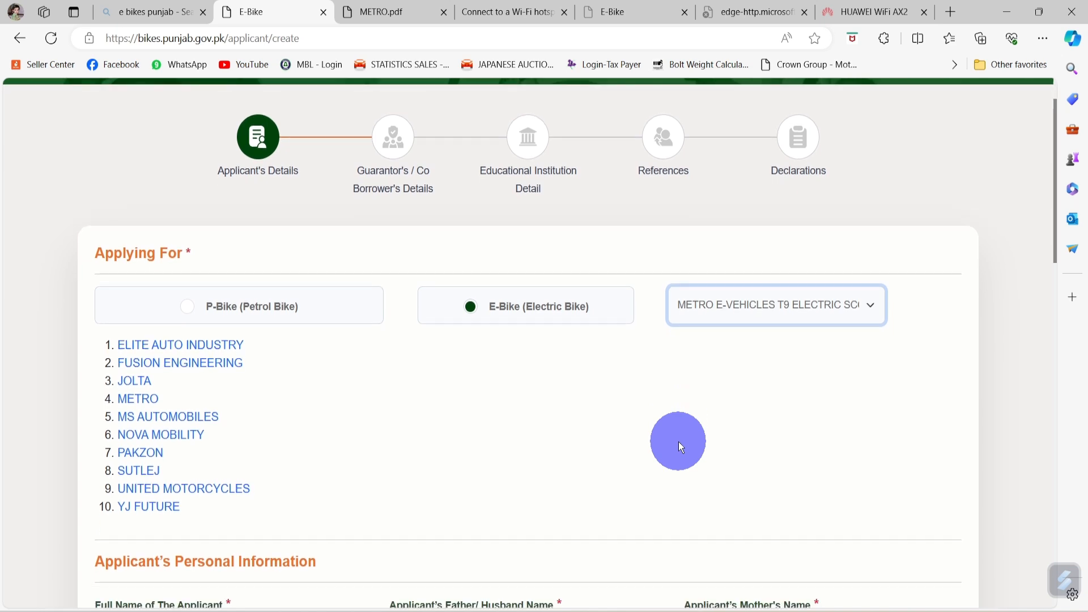
{"action": "scroll", "coordinate": [679, 441], "scroll_direction": "down", "scroll_amount": 8}
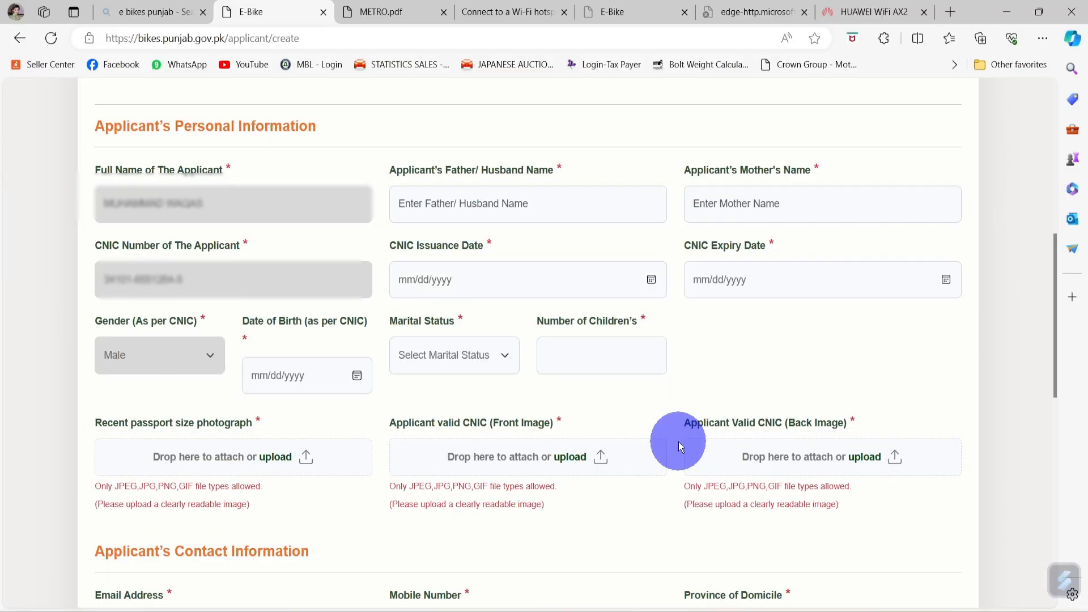
{"action": "left_click", "coordinate": [501, 206]}
{"action": "key", "text": "ctrl+v"}
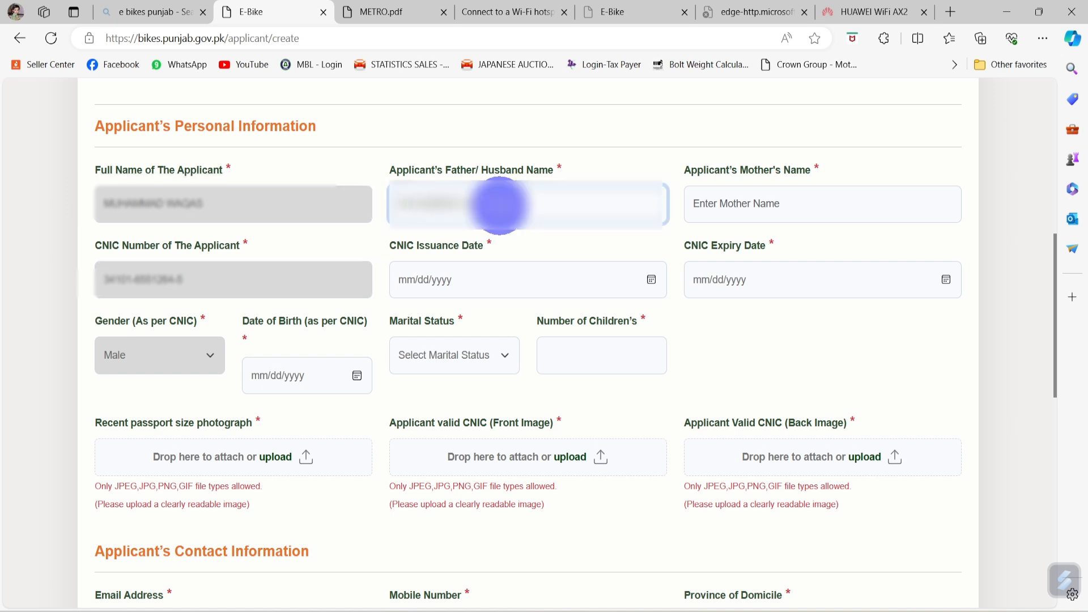
Step: Enter the applicant's mother's name
{"action": "key", "text": "Tab"}
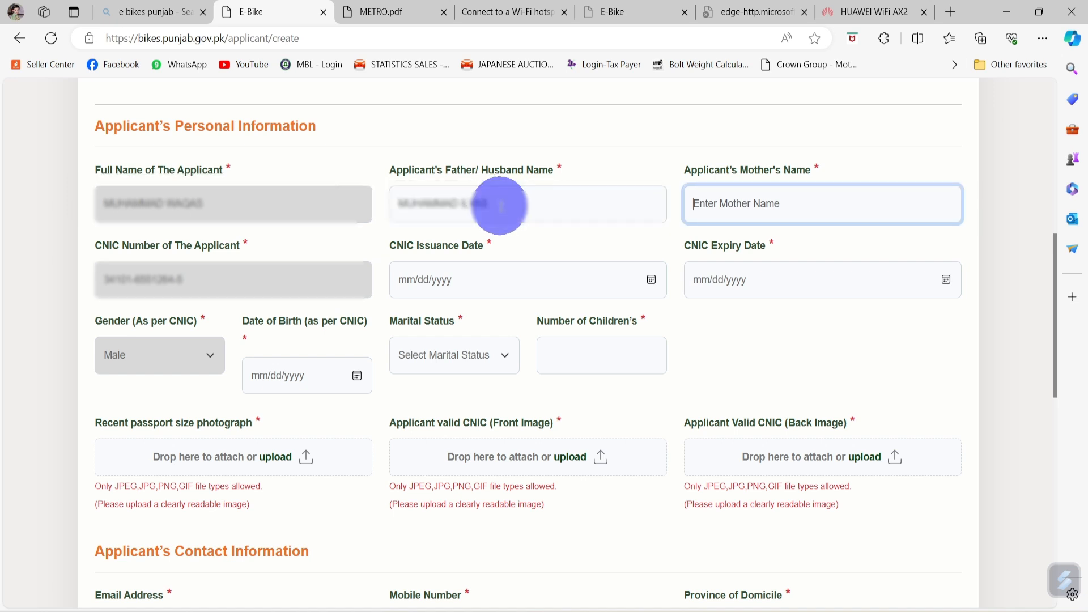
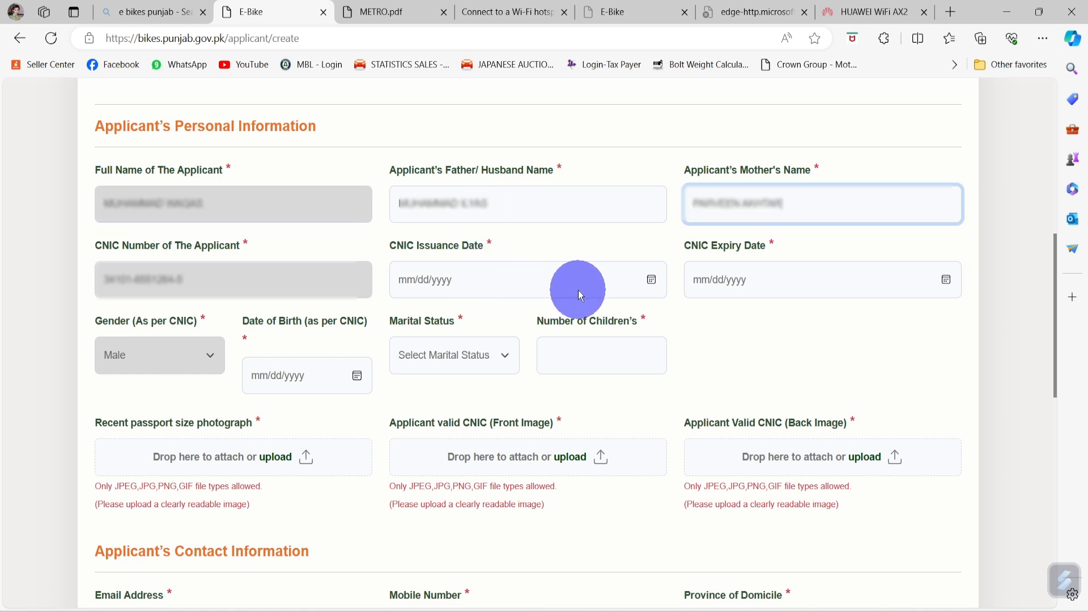
Step: Fill in the CNIC issuance date 03/22/2021, the expiry date 03/22/2031 and the applicant's date of birth
{"action": "left_click", "coordinate": [578, 291]}
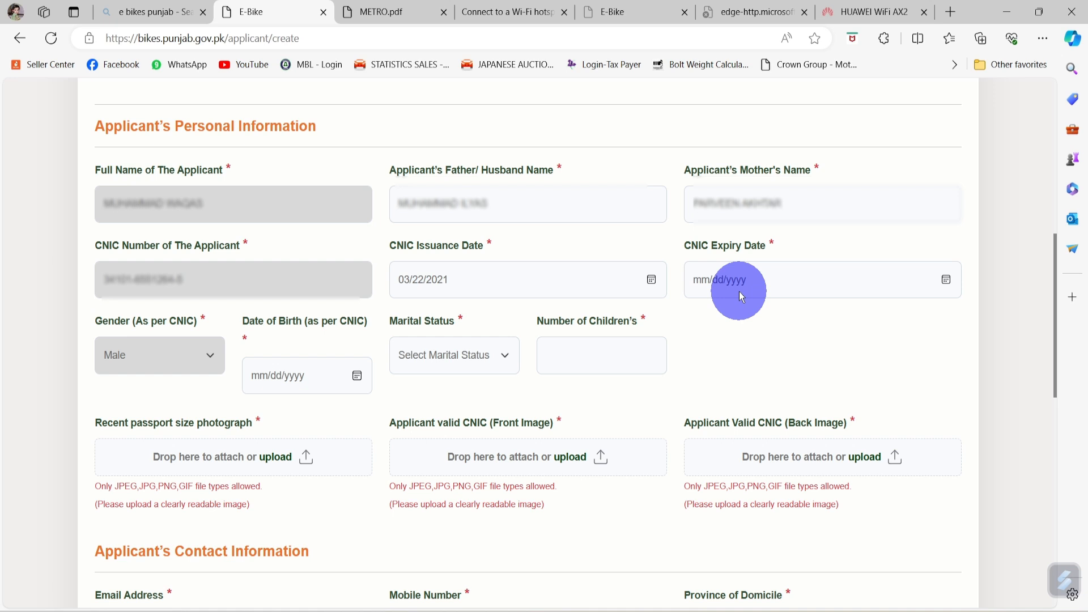
{"action": "left_click", "coordinate": [946, 280]}
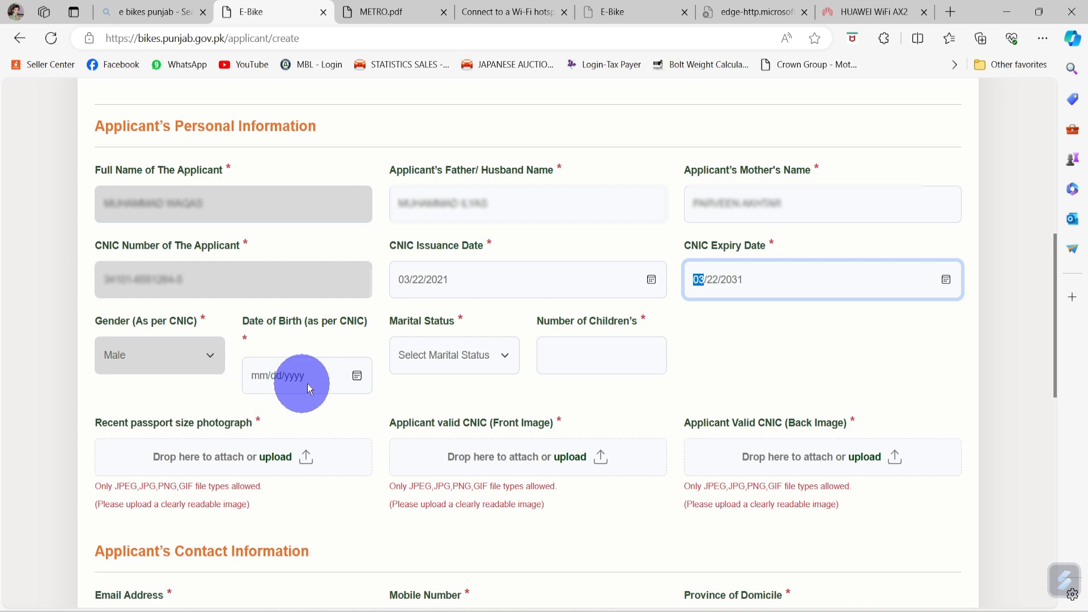
{"action": "left_click", "coordinate": [356, 377]}
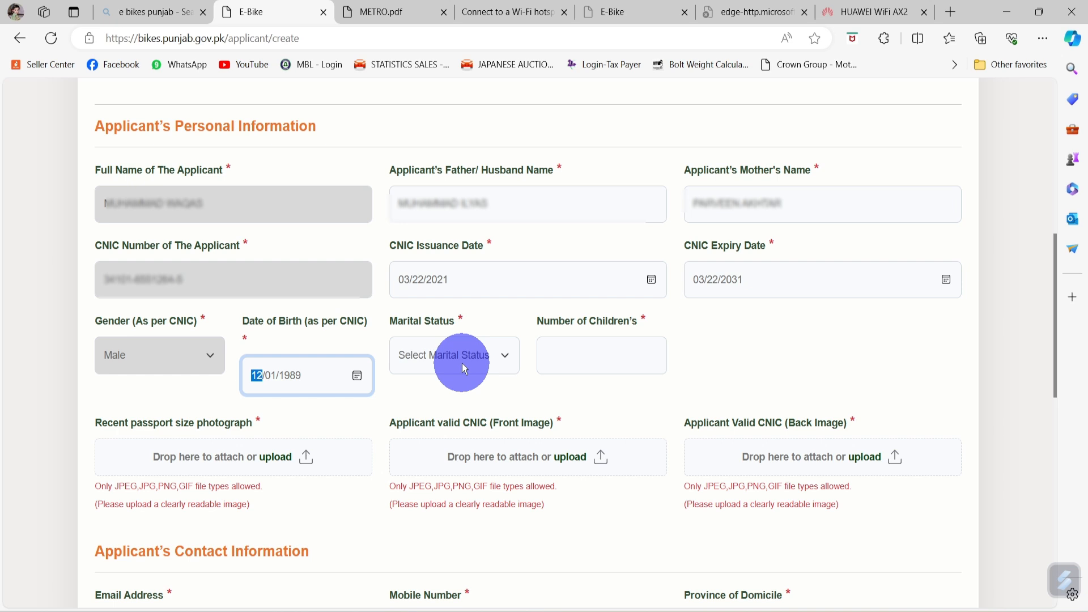
Step: Set the marital status to SINGLE and the number of children to 0
{"action": "left_click", "coordinate": [463, 369]}
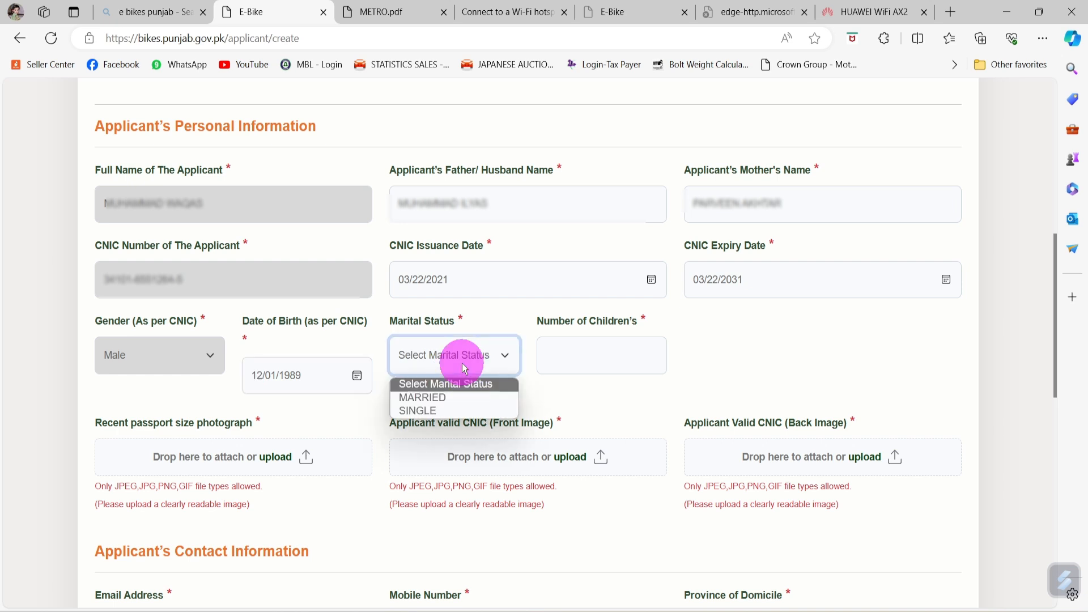
{"action": "left_click", "coordinate": [444, 409]}
{"action": "left_click", "coordinate": [602, 363]}
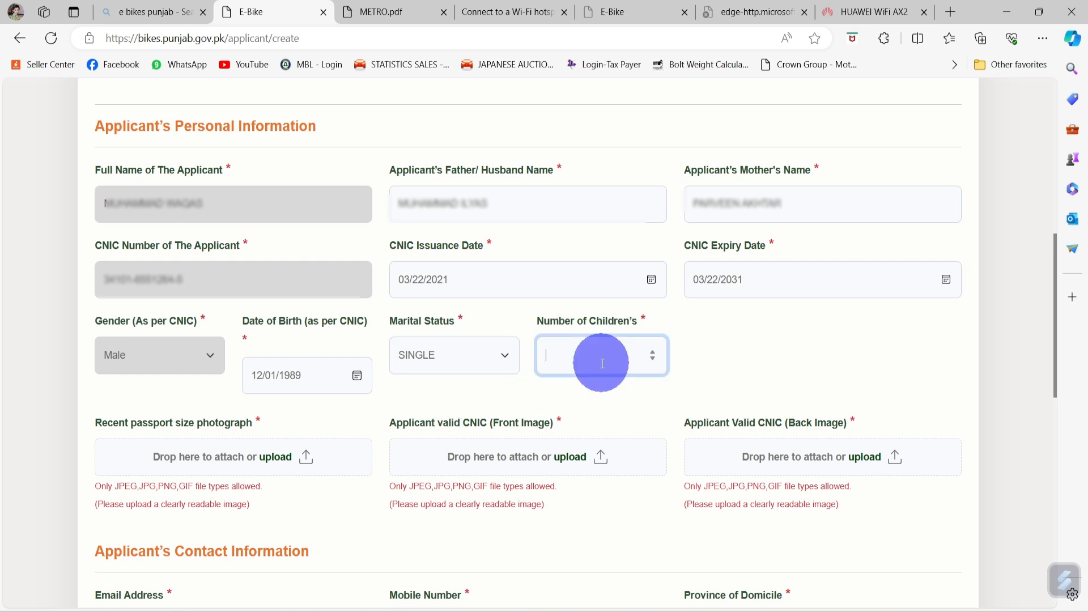
{"action": "type", "text": "0"}
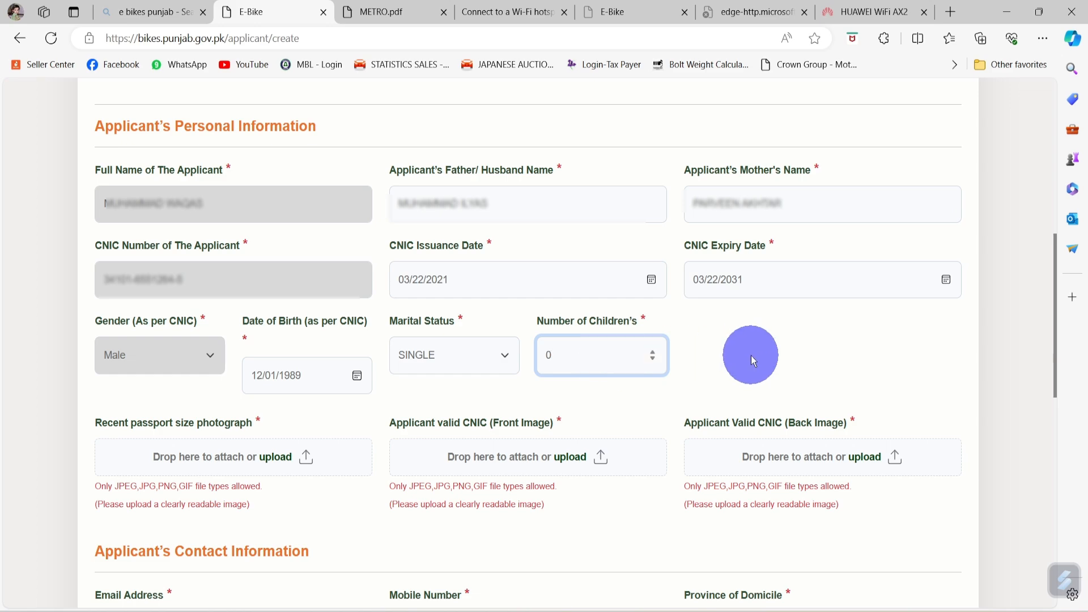
Step: Upload the applicant's recent passport-size photograph
{"action": "scroll", "coordinate": [753, 361], "scroll_direction": "down", "scroll_amount": 5}
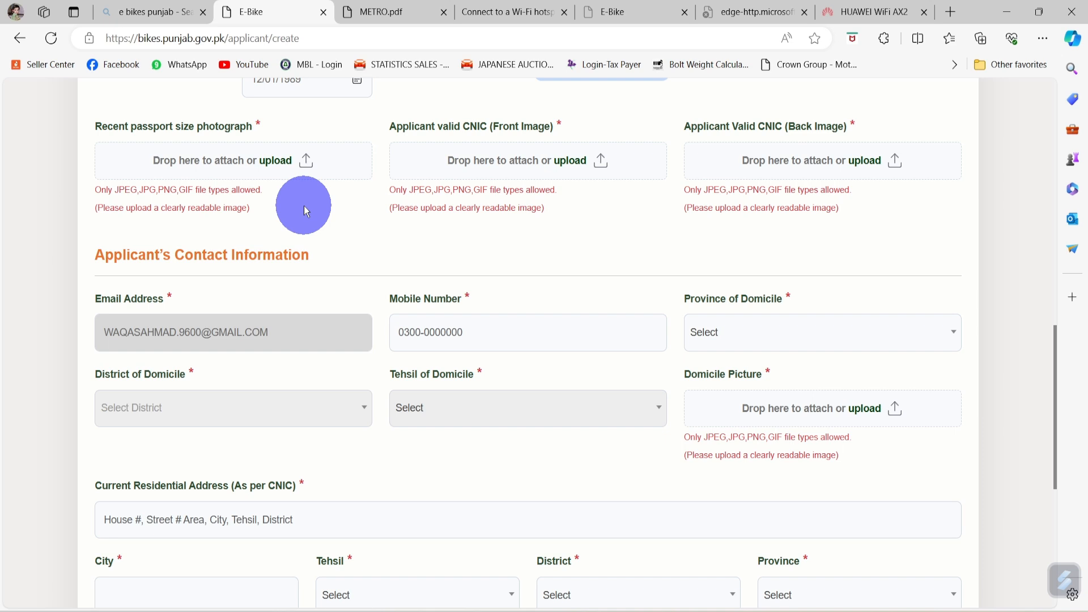
{"action": "left_click", "coordinate": [283, 162]}
{"action": "double_click", "coordinate": [279, 175]}
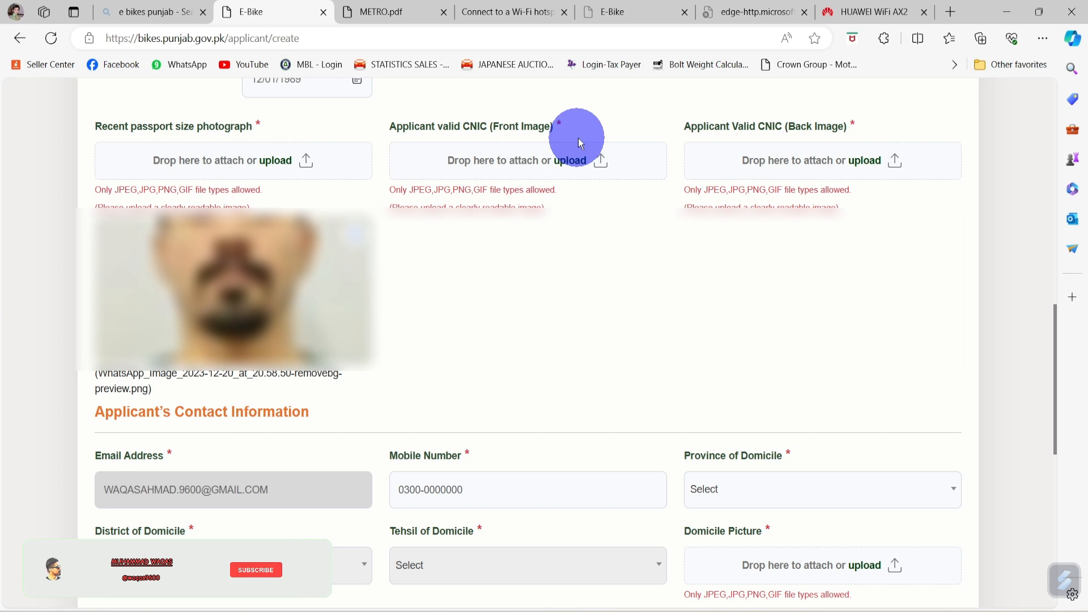
Step: Upload the applicant's CNIC front image and CNIC back image
{"action": "left_click", "coordinate": [568, 168]}
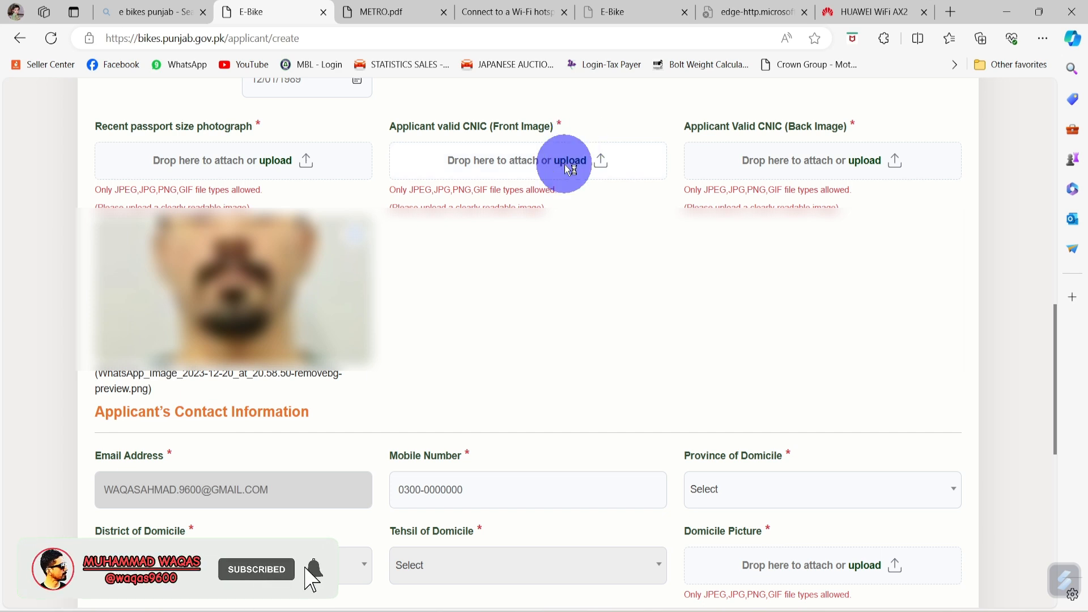
{"action": "double_click", "coordinate": [330, 236]}
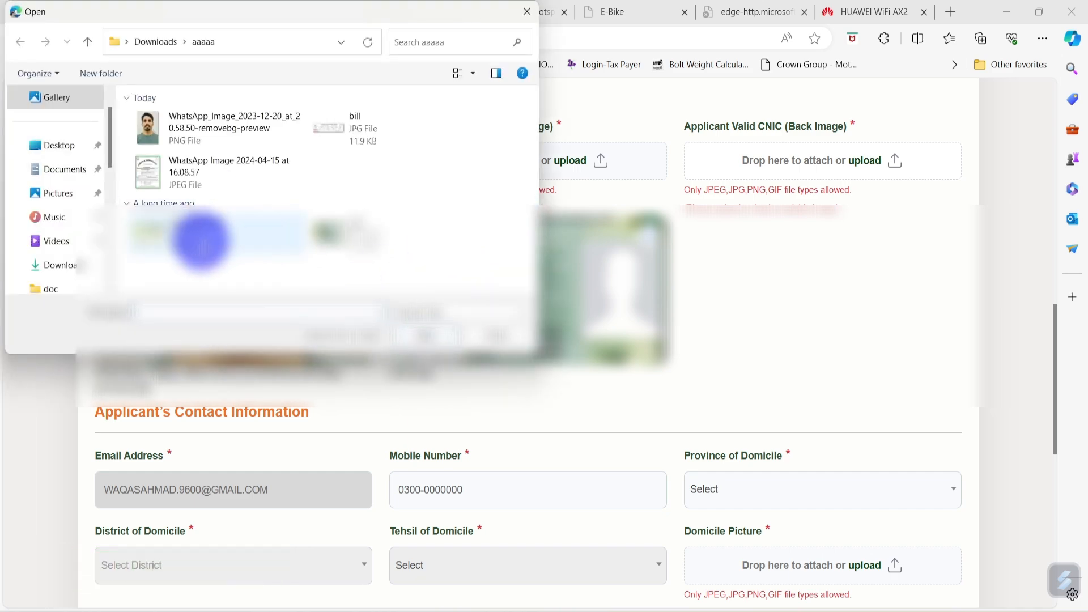
{"action": "double_click", "coordinate": [201, 240]}
{"action": "scroll", "coordinate": [563, 262], "scroll_direction": "down", "scroll_amount": 5}
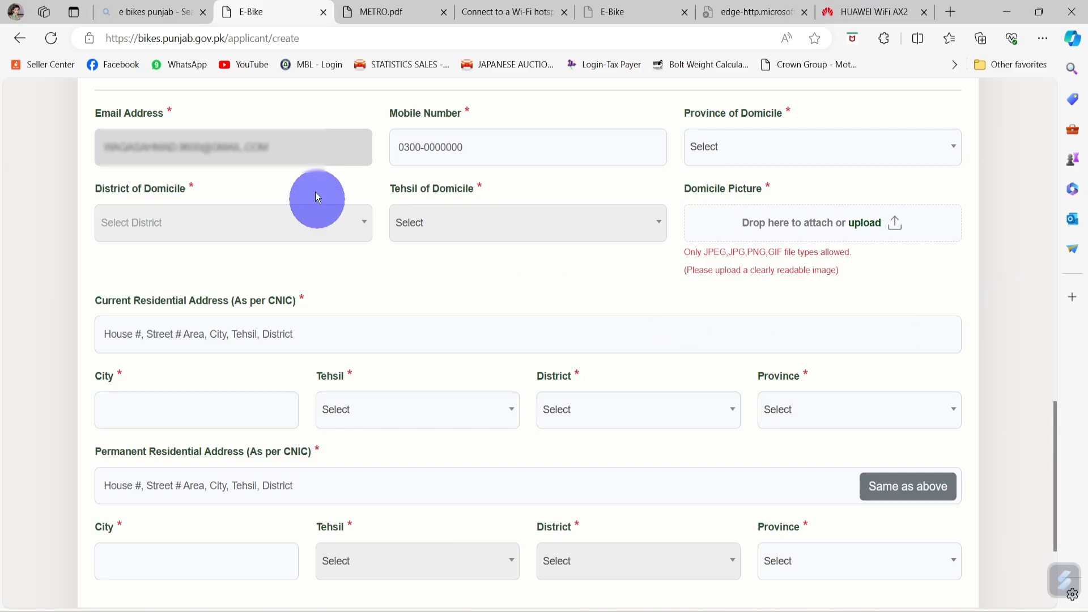
Step: Enter the applicant's mobile number and set the province of domicile to Punjab
{"action": "left_click", "coordinate": [490, 150]}
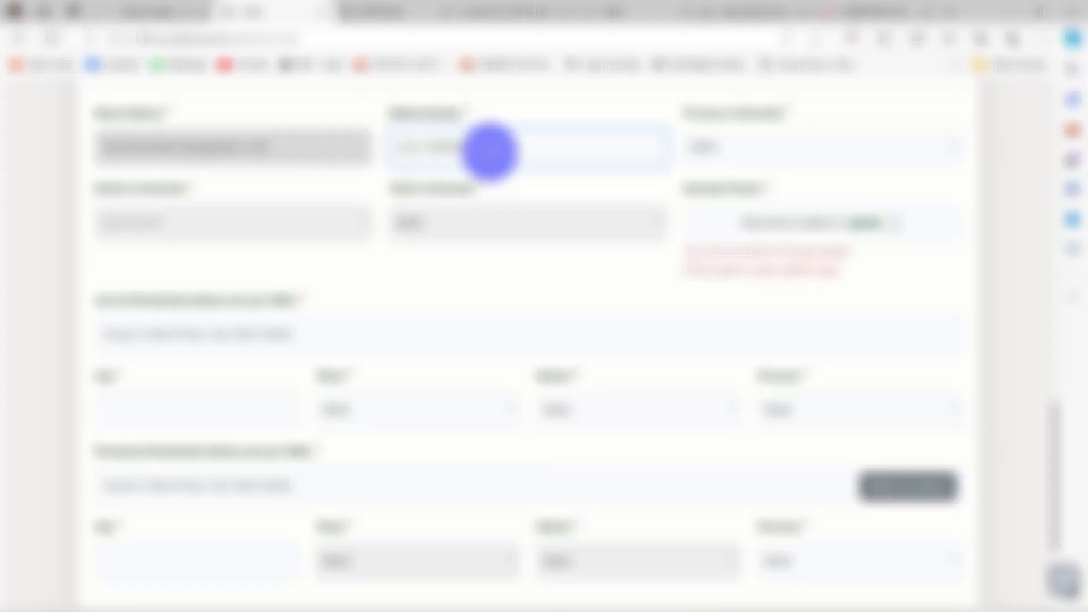
{"action": "left_click", "coordinate": [766, 153]}
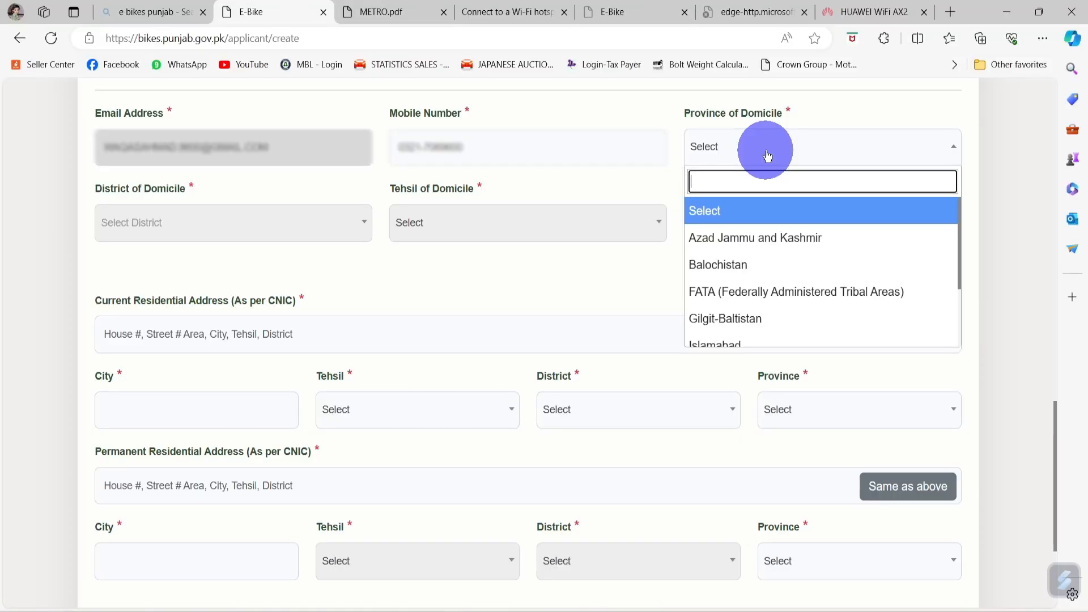
{"action": "type", "text": "PUE"}
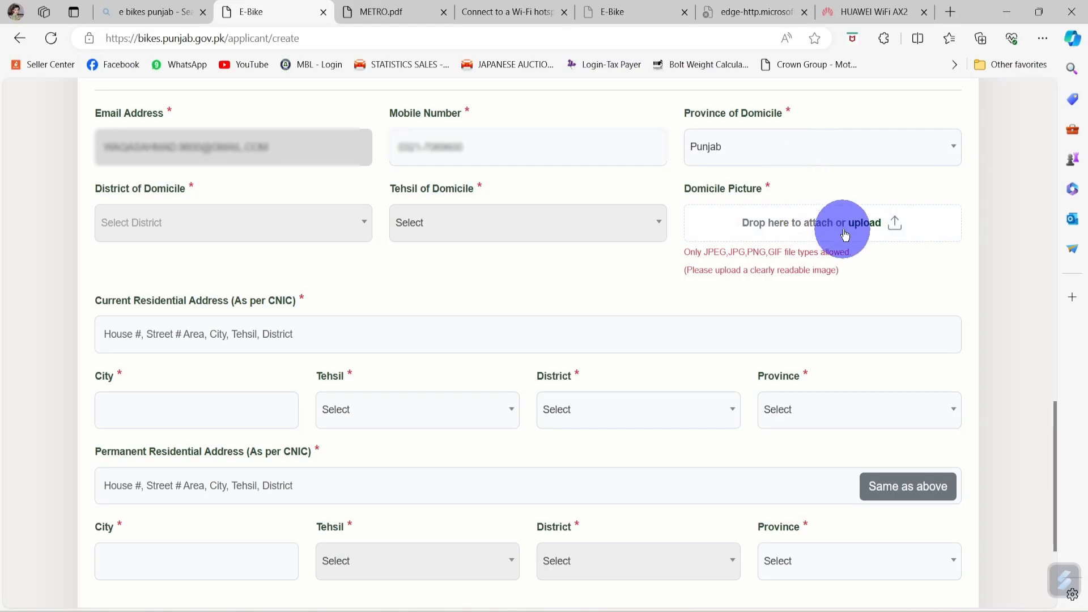
Step: Upload the domicile picture
{"action": "left_click", "coordinate": [844, 233]}
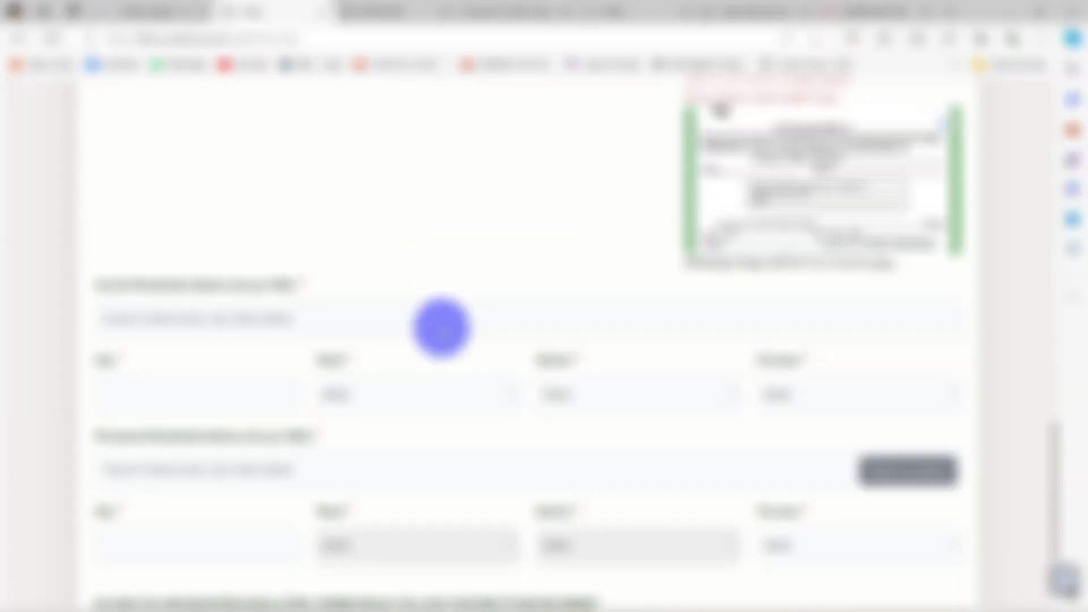
{"action": "scroll", "coordinate": [298, 228], "scroll_direction": "down", "scroll_amount": 3}
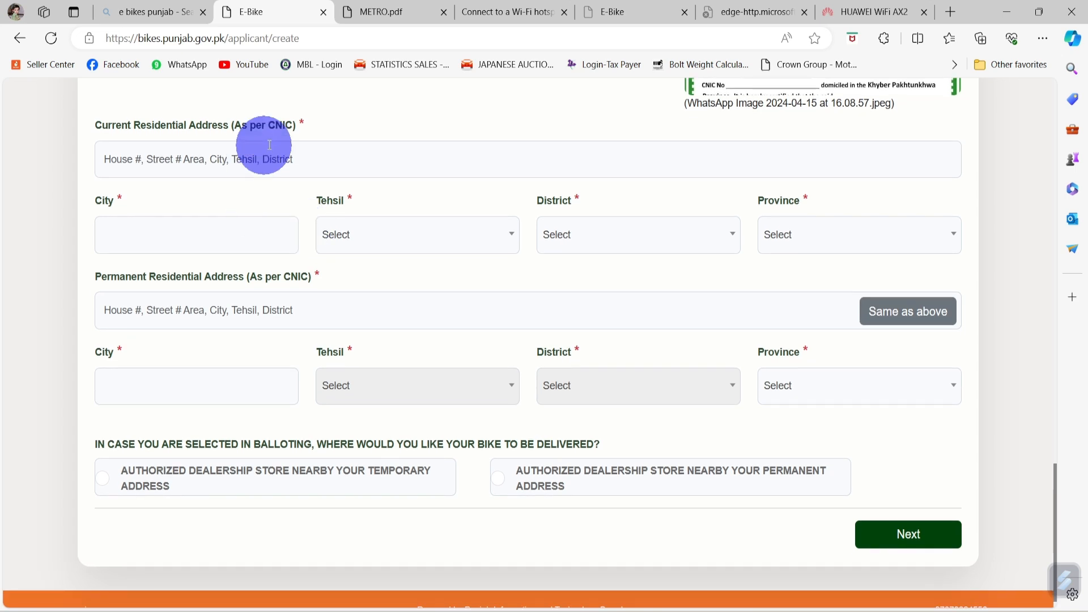
Step: Enter the applicant's current residential address and set its city to GUJRANWALA
{"action": "left_click", "coordinate": [282, 160]}
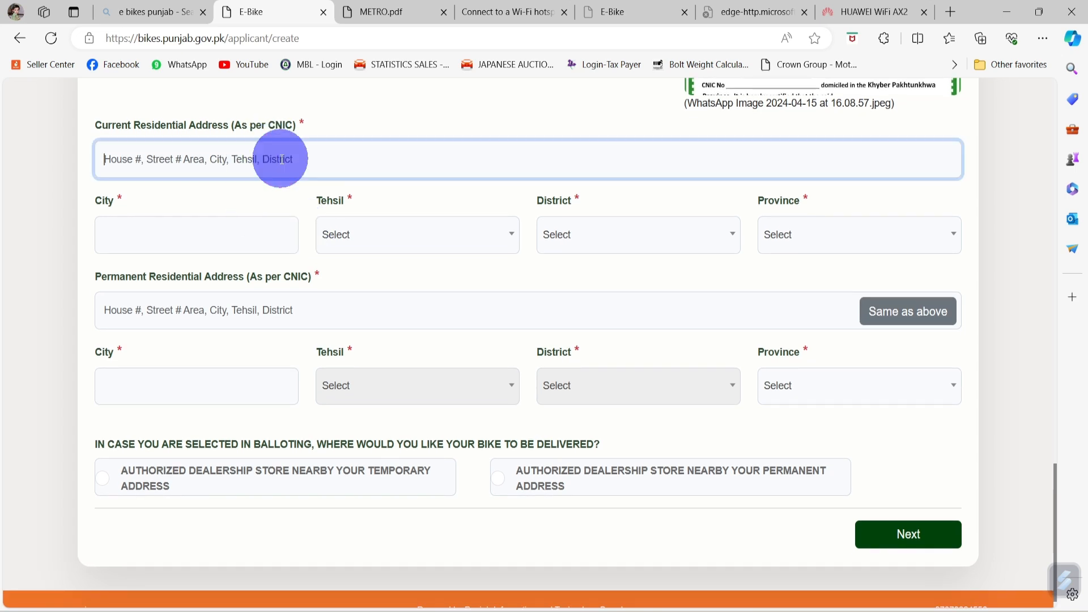
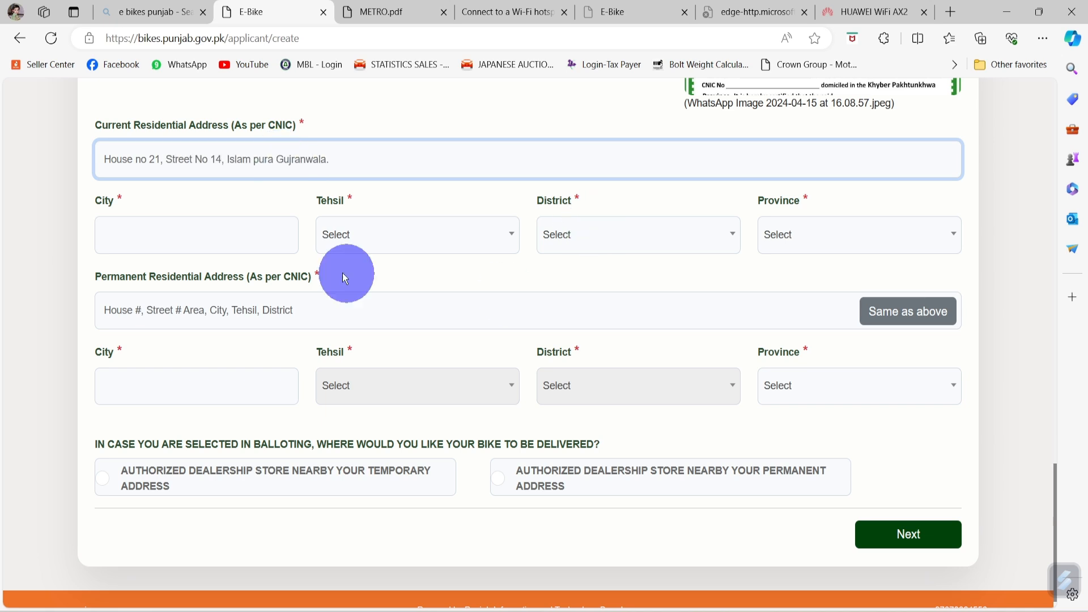
{"action": "left_click", "coordinate": [256, 243]}
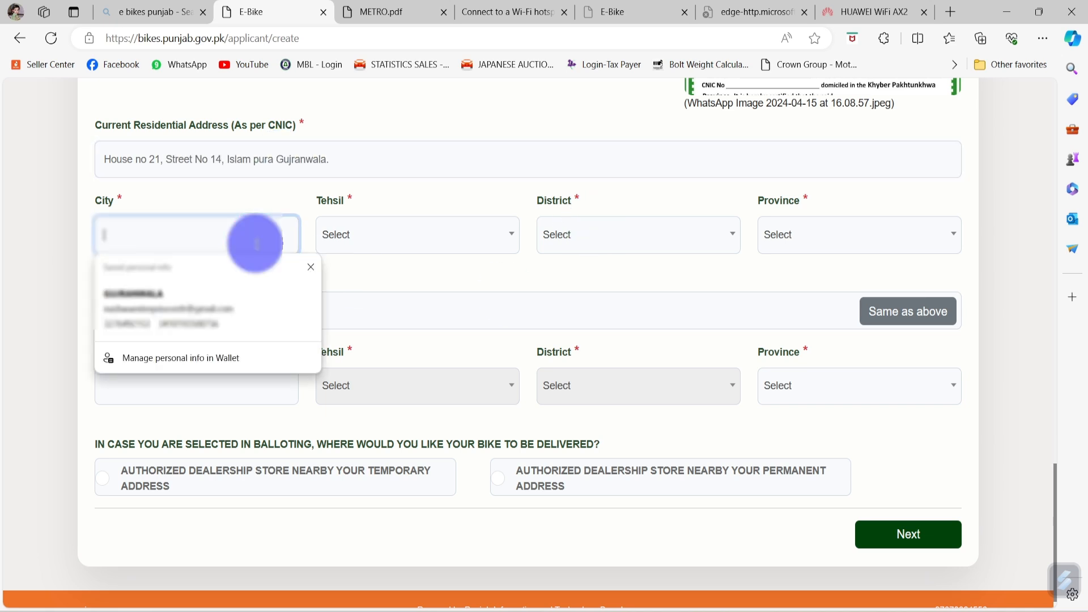
{"action": "left_click", "coordinate": [244, 304]}
Step: Set the current address tehsil to Gujranwala City, district to Gujranwala and province to Punjab
{"action": "left_click", "coordinate": [414, 237]}
{"action": "type", "text": "guj"}
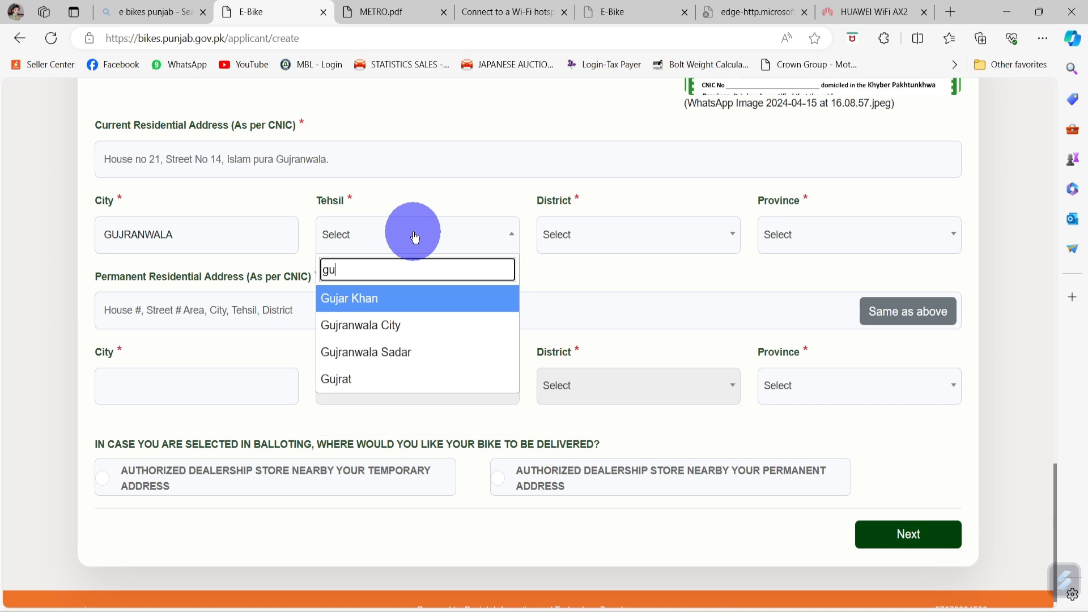
{"action": "left_click", "coordinate": [363, 320]}
{"action": "left_click", "coordinate": [595, 241]}
{"action": "type", "text": "guj"}
{"action": "left_click", "coordinate": [572, 296]}
{"action": "left_click", "coordinate": [806, 245]}
{"action": "type", "text": "pu"}
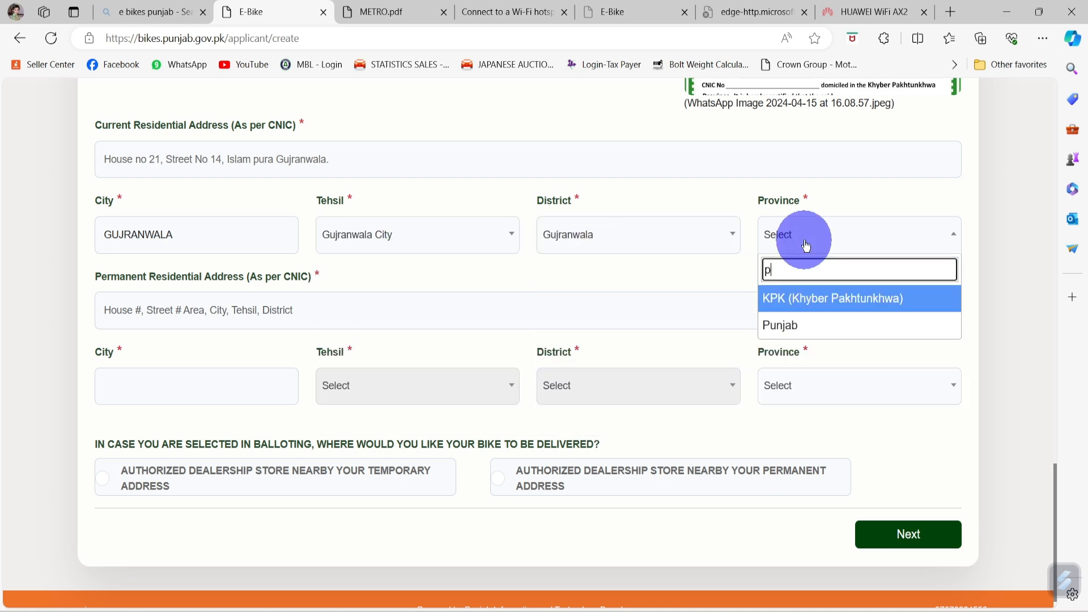
{"action": "key", "text": "Return"}
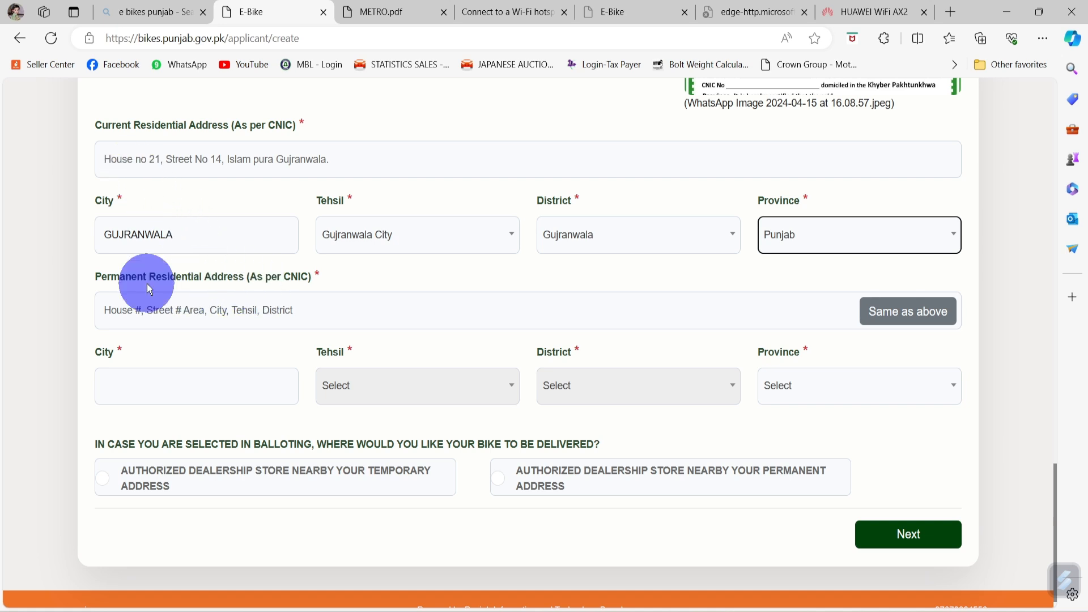
Step: Copy the current residential address into the permanent address fields
{"action": "left_click", "coordinate": [927, 313]}
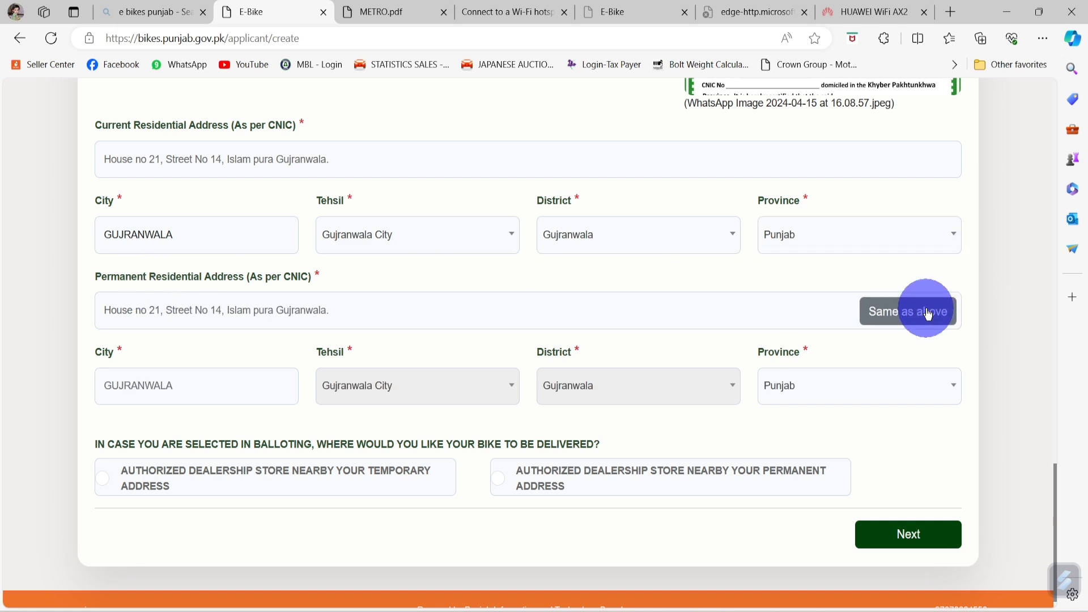
{"action": "scroll", "coordinate": [267, 433], "scroll_direction": "down", "scroll_amount": 1}
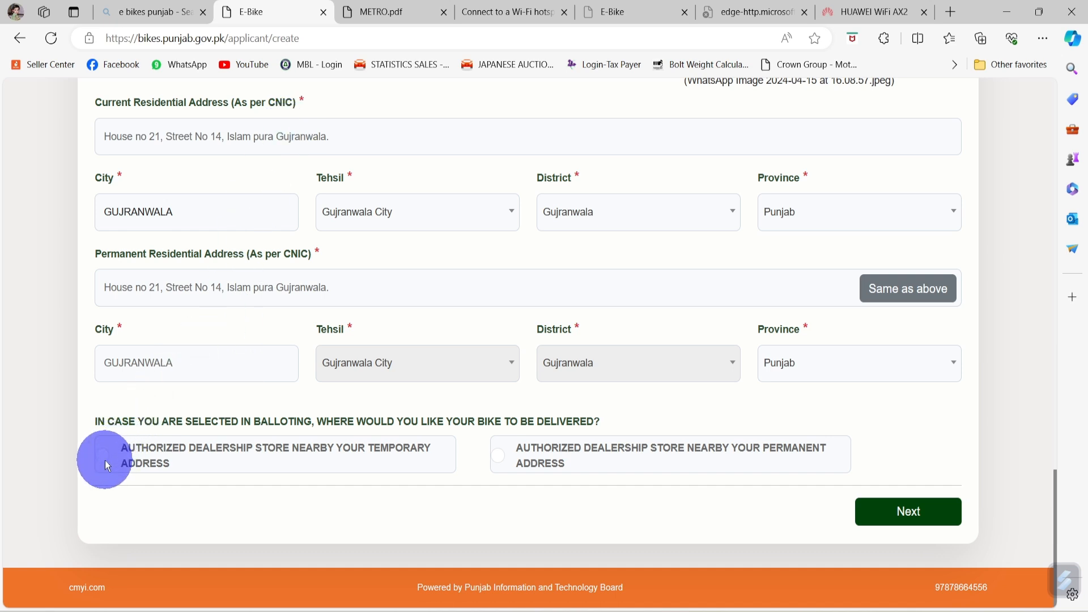
Step: Choose bike delivery at the dealership near the permanent address and continue to the guarantor section
{"action": "left_click", "coordinate": [501, 461]}
{"action": "left_click", "coordinate": [904, 514]}
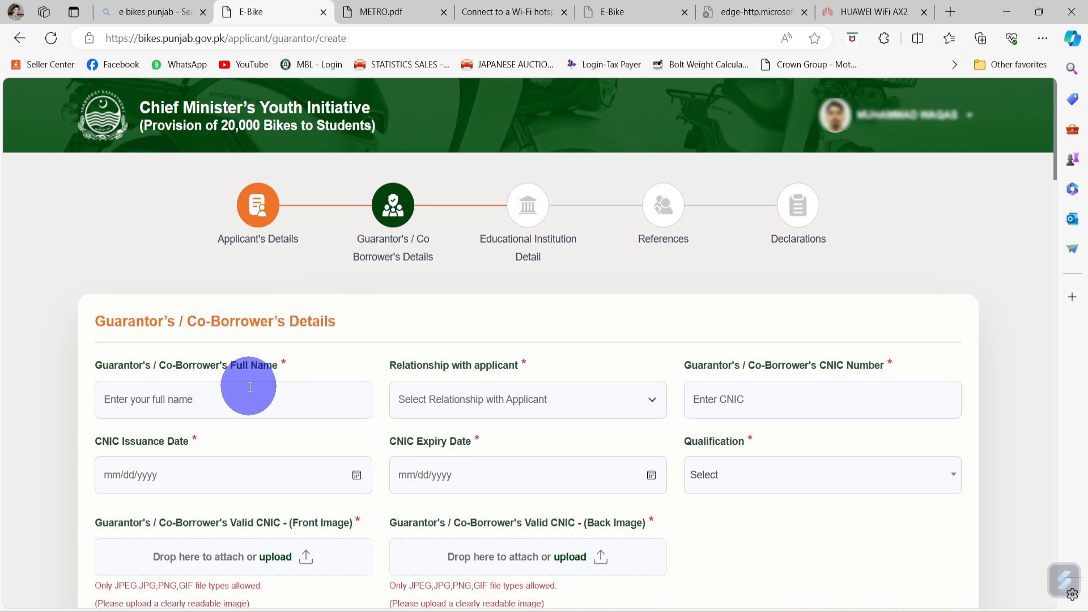
Step: Enter the guarantor's full name and set the relationship with the applicant to Father
{"action": "left_click", "coordinate": [278, 400]}
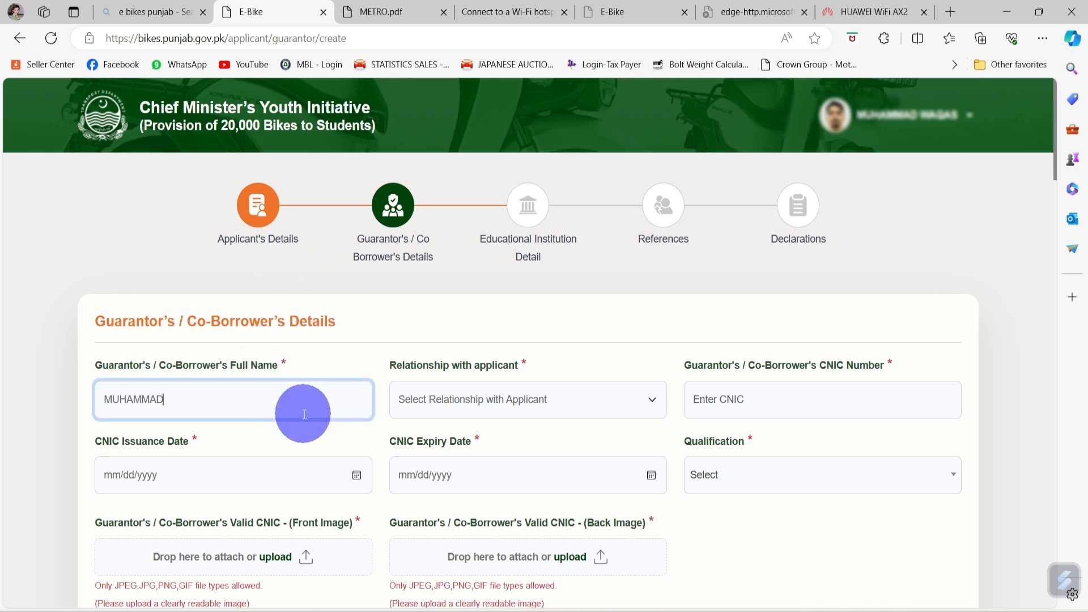
{"action": "left_click", "coordinate": [443, 408]}
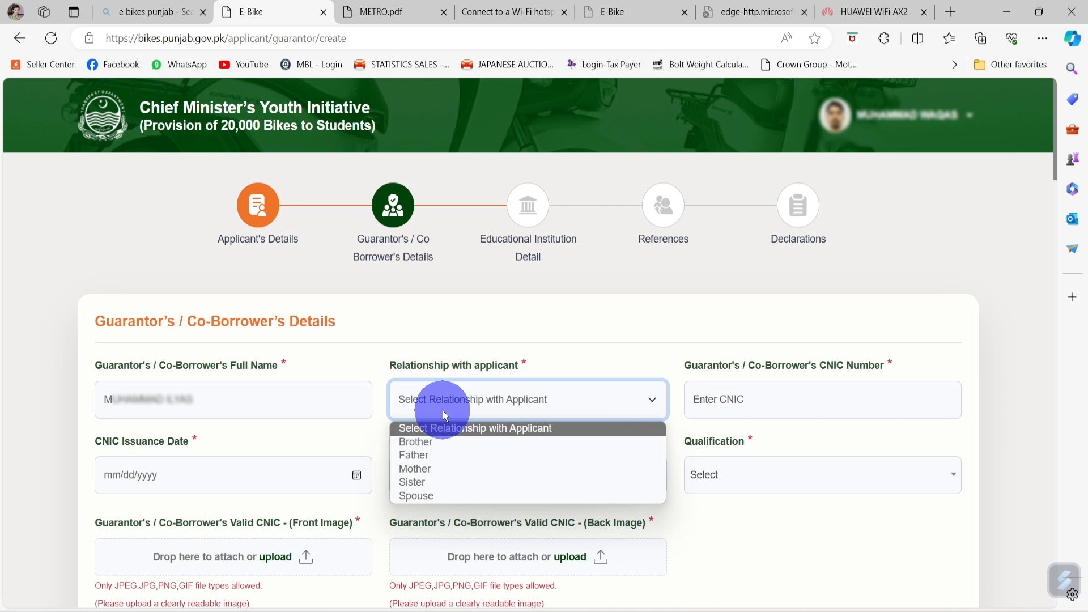
{"action": "left_click", "coordinate": [447, 453]}
Step: Enter the guarantor's CNIC number, issuance date 06/02/2018 and expiry date 06/02/2028
{"action": "left_click", "coordinate": [697, 396]}
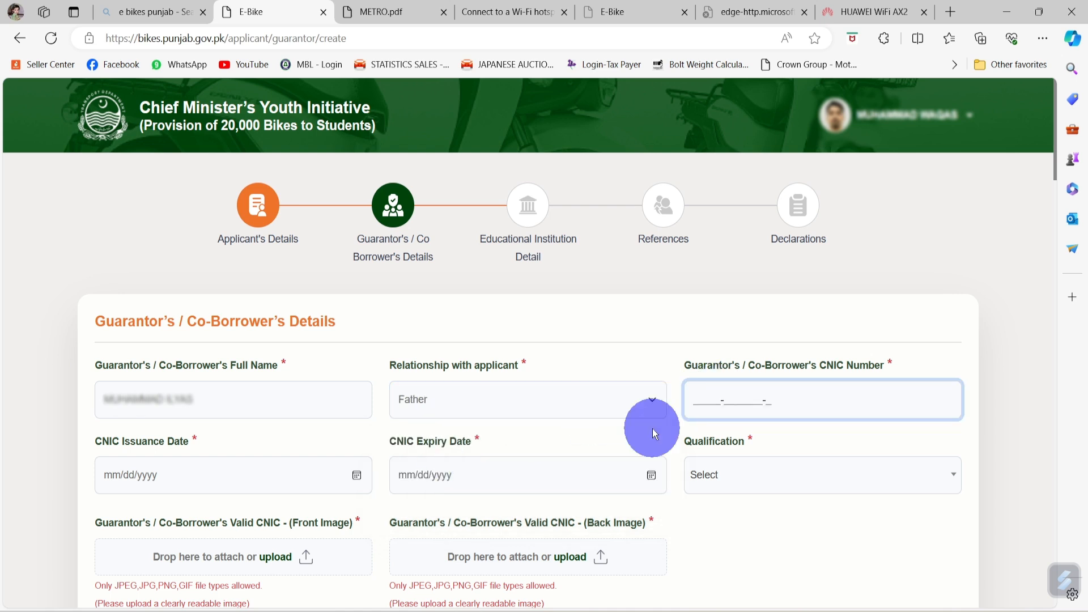
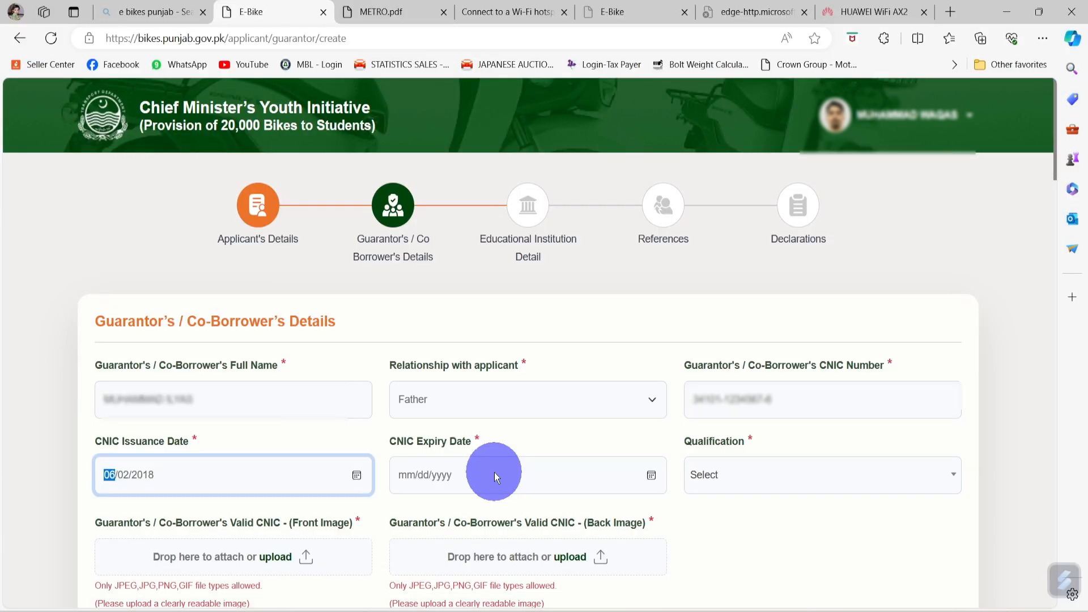
{"action": "left_click", "coordinate": [528, 474]}
{"action": "type", "text": "06022028"}
Step: Set the guarantor's qualification to Below Graduate
{"action": "left_click", "coordinate": [748, 477]}
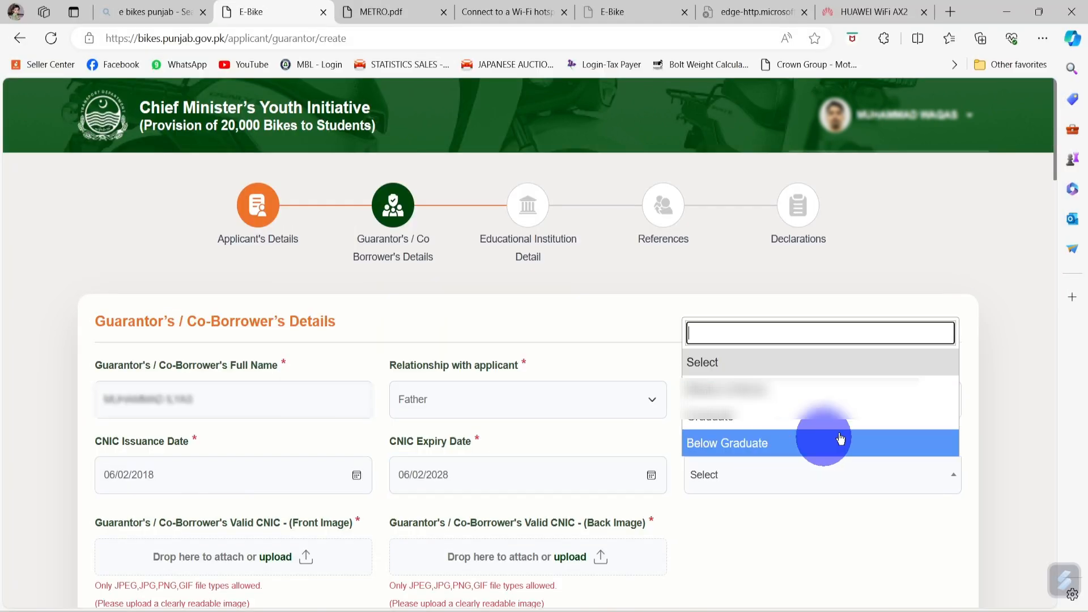
{"action": "left_click", "coordinate": [771, 443]}
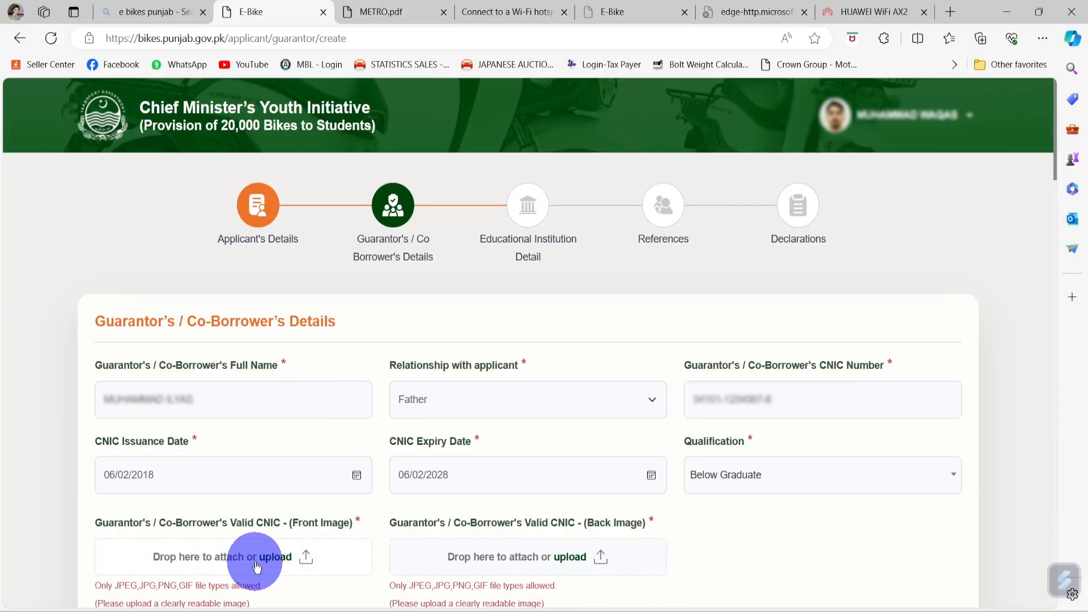
Step: Upload the guarantor's CNIC front and back images
{"action": "left_click", "coordinate": [573, 556]}
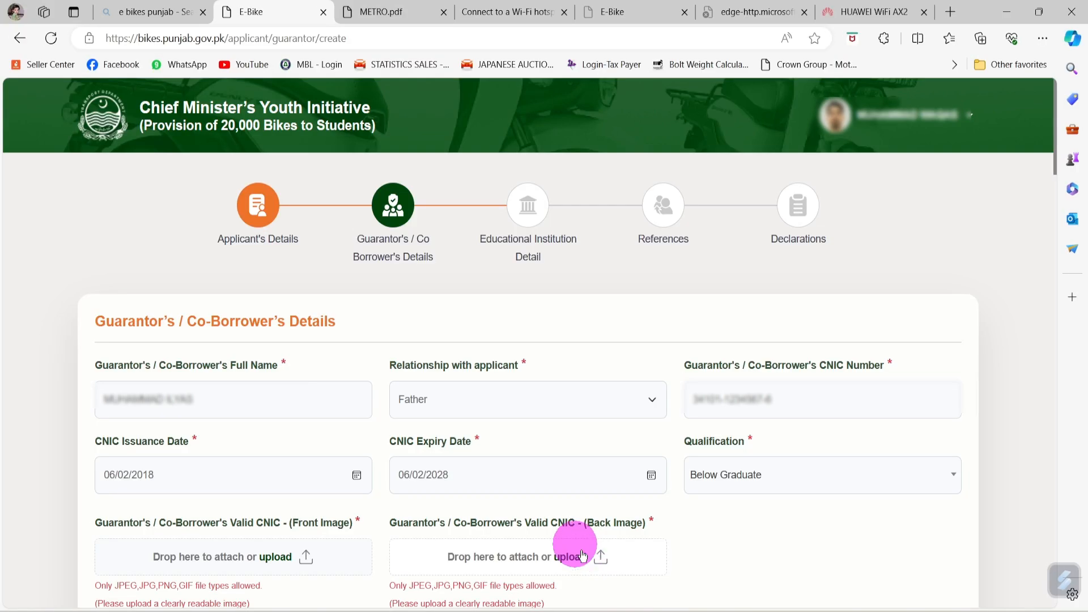
{"action": "left_click", "coordinate": [340, 223]}
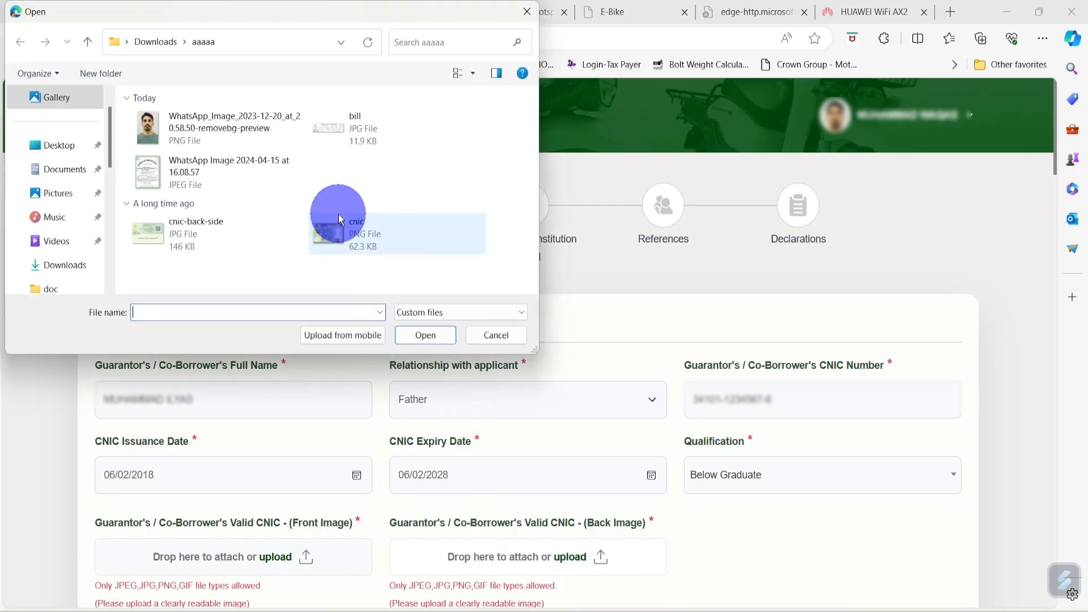
{"action": "left_click", "coordinate": [195, 225]}
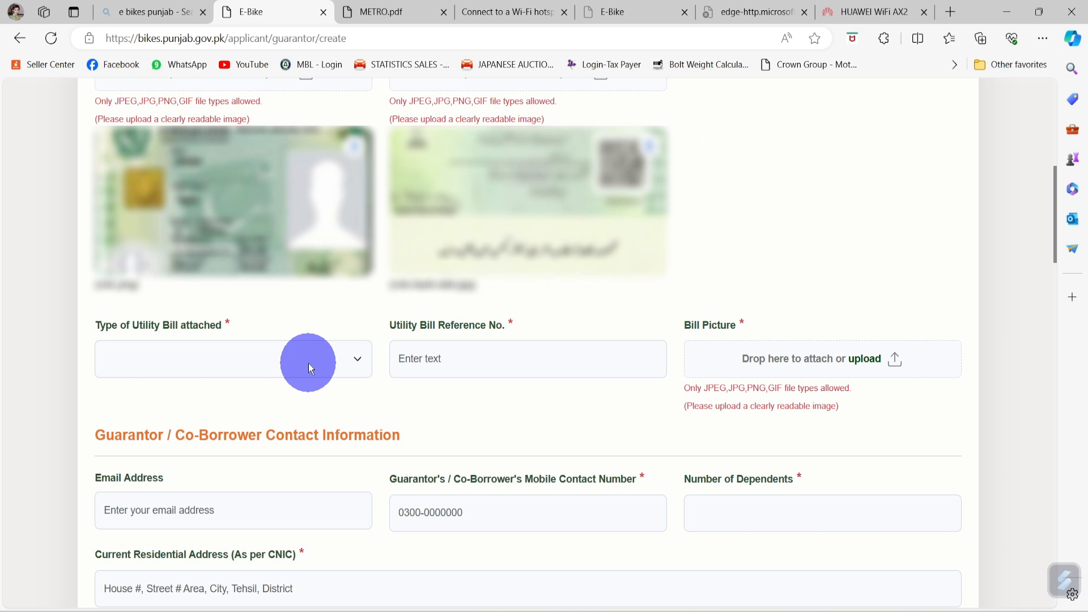
Step: Set the utility bill type to Electricity and enter the utility bill reference number
{"action": "left_click", "coordinate": [310, 368]}
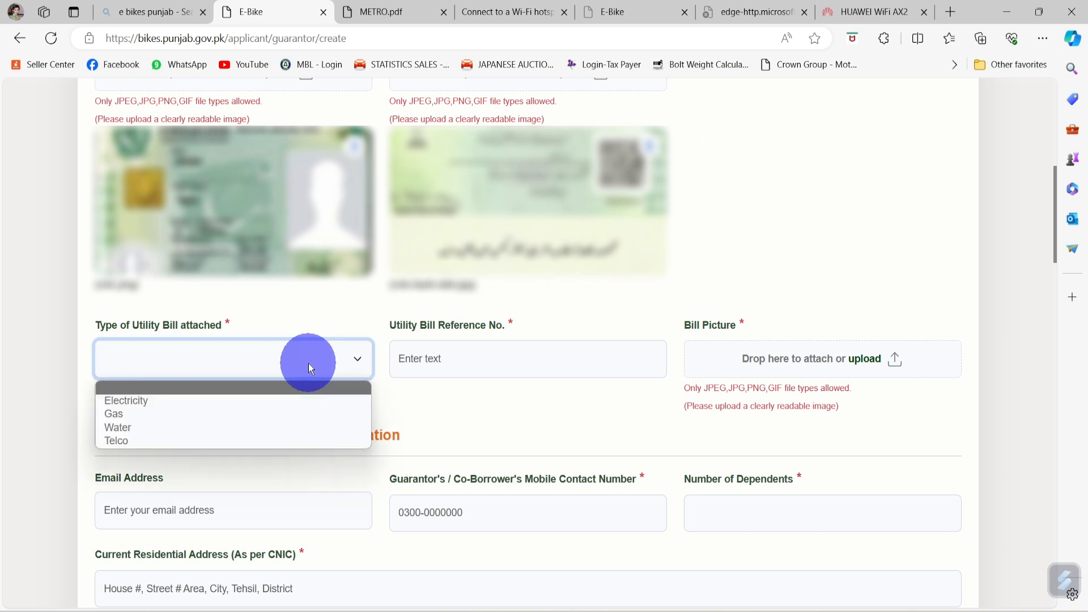
{"action": "left_click", "coordinate": [207, 407]}
{"action": "left_click", "coordinate": [487, 359]}
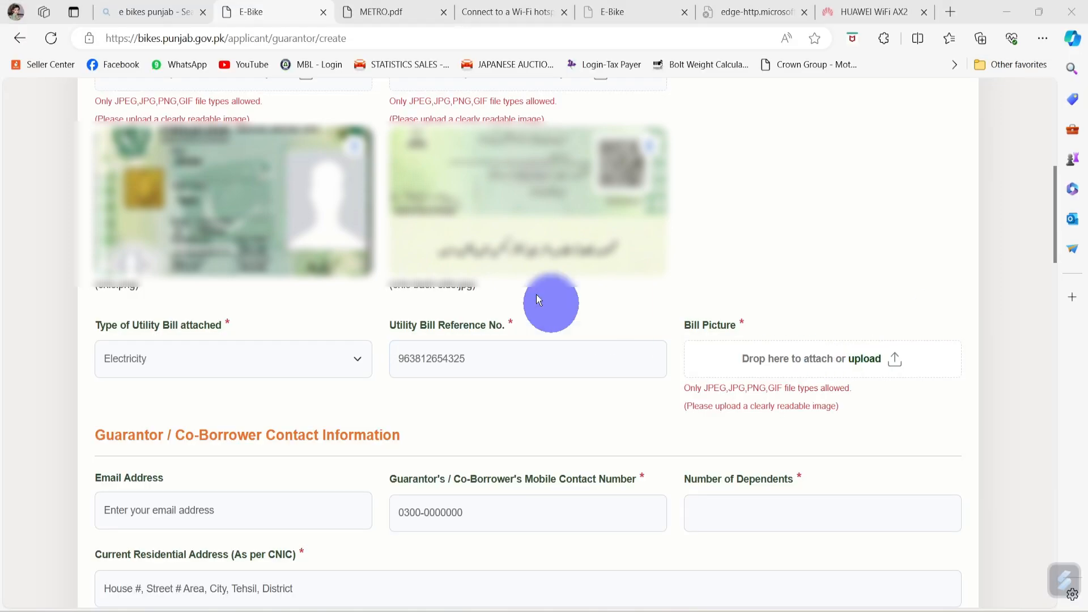
Step: Upload the utility bill picture and set the guarantor's number of dependents to 5
{"action": "double_click", "coordinate": [236, 170]}
{"action": "scroll", "coordinate": [196, 373], "scroll_direction": "down", "scroll_amount": 6}
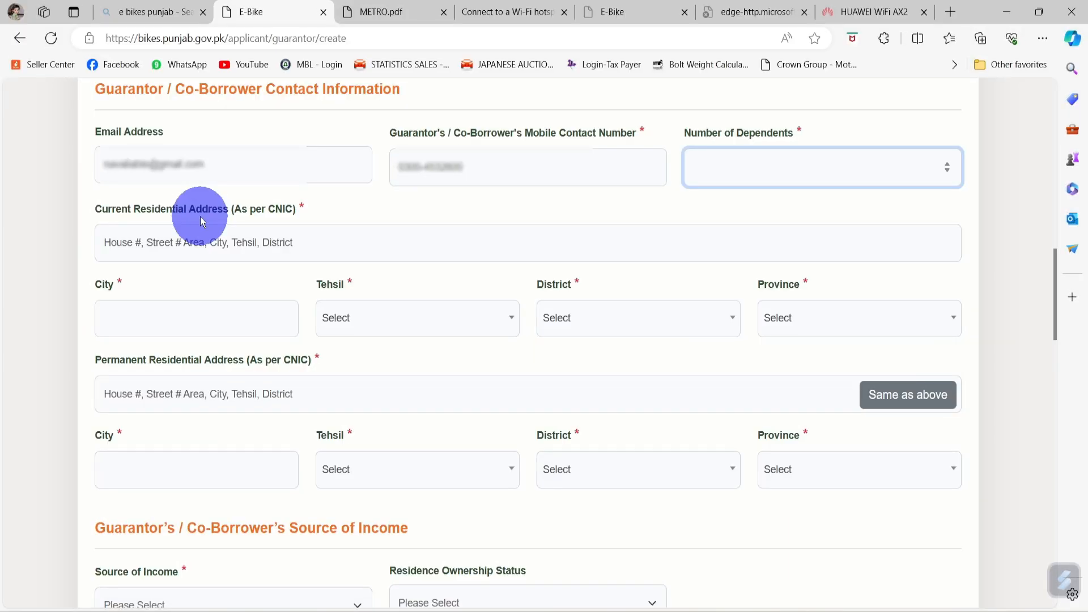
{"action": "type", "text": "5"}
Step: Enter the guarantor's current residential address and set its city to Gujranwala
{"action": "left_click", "coordinate": [324, 245]}
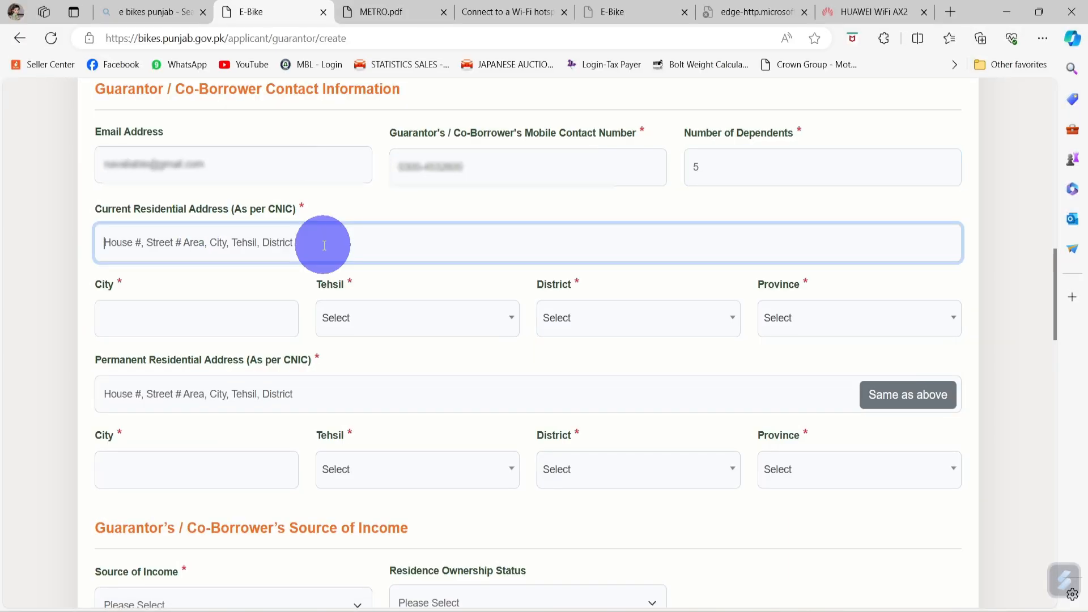
{"action": "type", "text": "Ho"}
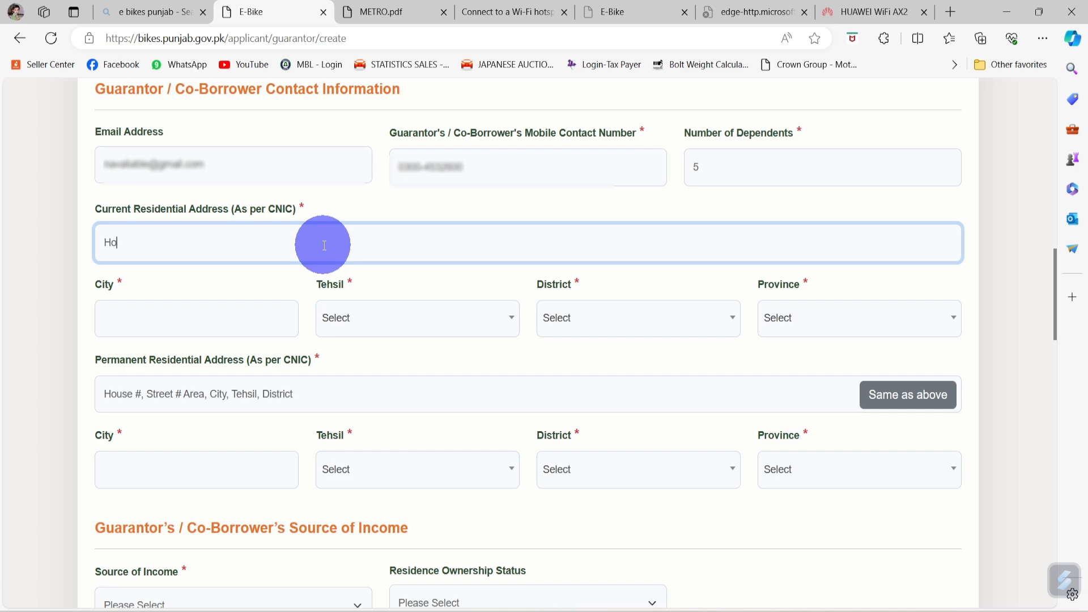
{"action": "left_click", "coordinate": [182, 324]}
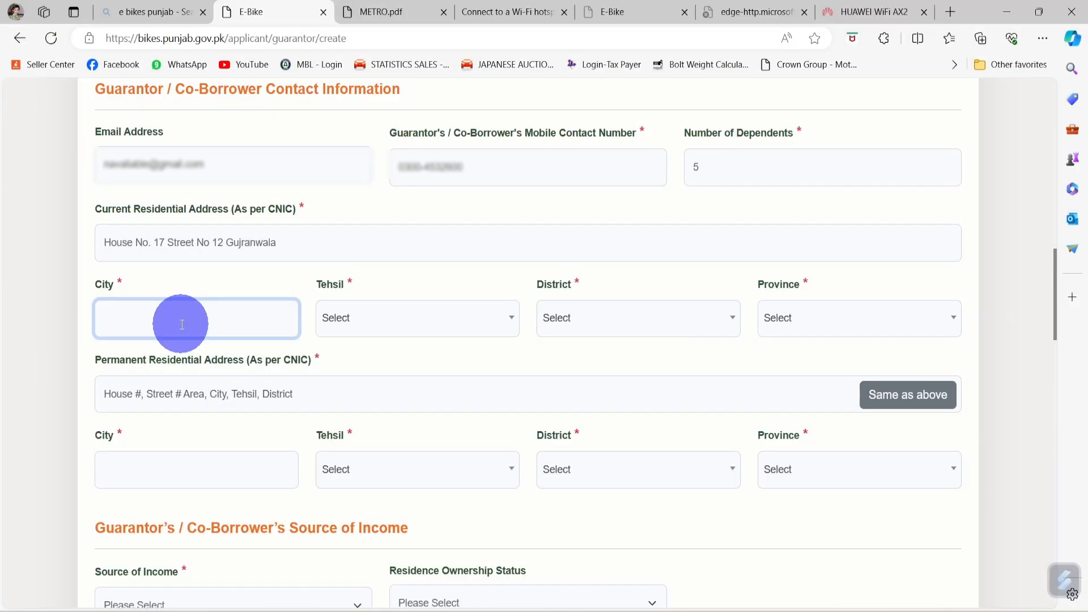
{"action": "type", "text": "Gujranwala"}
{"action": "key", "text": "Tab"}
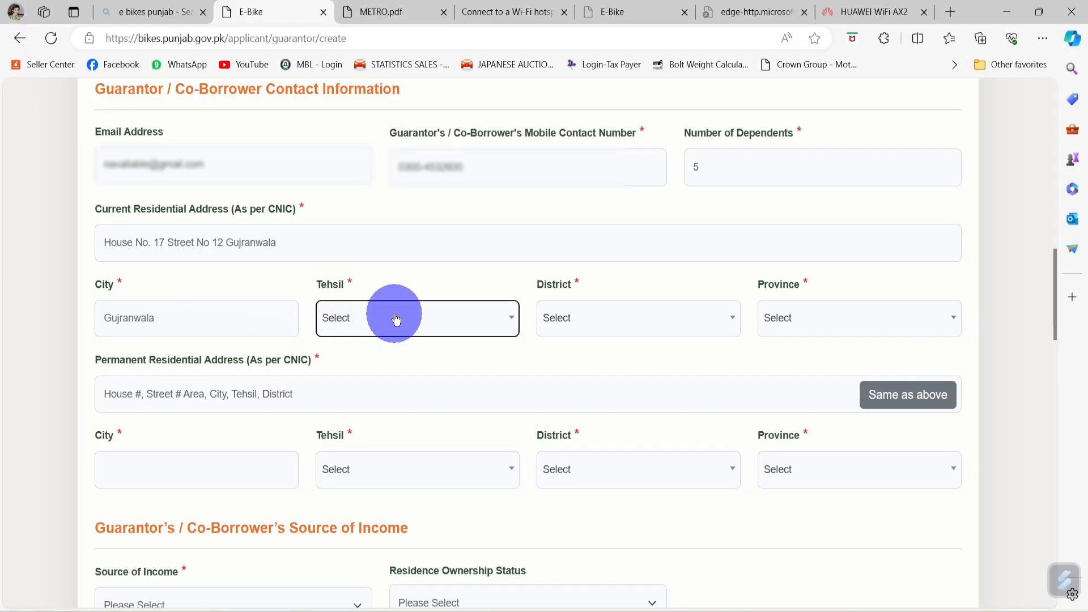
Step: Set the guarantor's current address tehsil to Gujranwala City, district to Gujranwala and province to Punjab
{"action": "left_click", "coordinate": [393, 311]}
{"action": "type", "text": "gu"}
{"action": "key", "text": "Down"}
{"action": "key", "text": "Return"}
{"action": "left_click", "coordinate": [612, 331]}
{"action": "type", "text": "gu"}
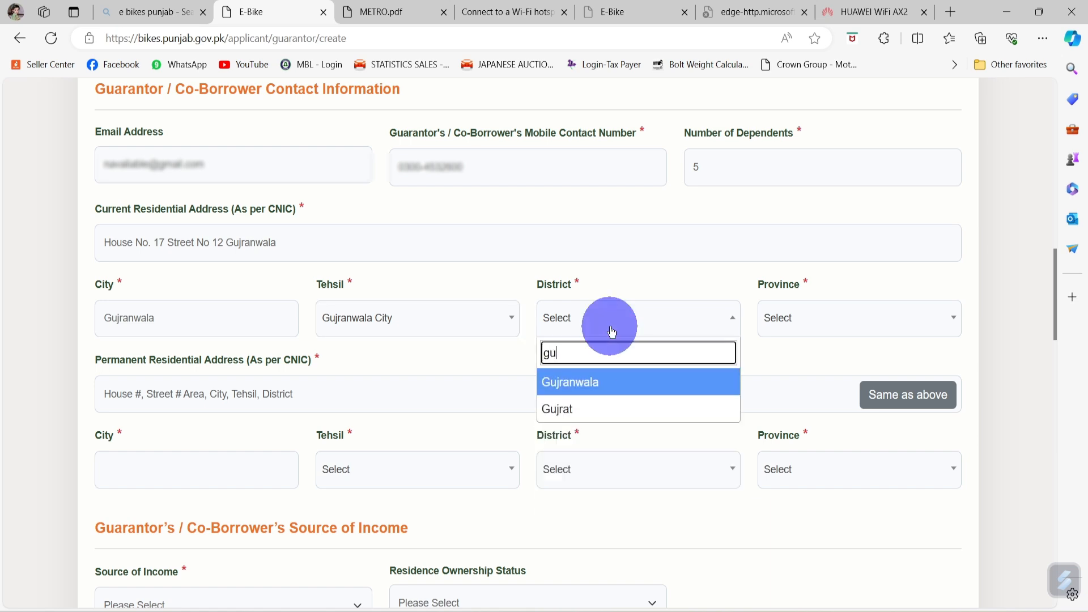
{"action": "key", "text": "Return"}
{"action": "left_click", "coordinate": [814, 317]}
{"action": "type", "text": "pu"}
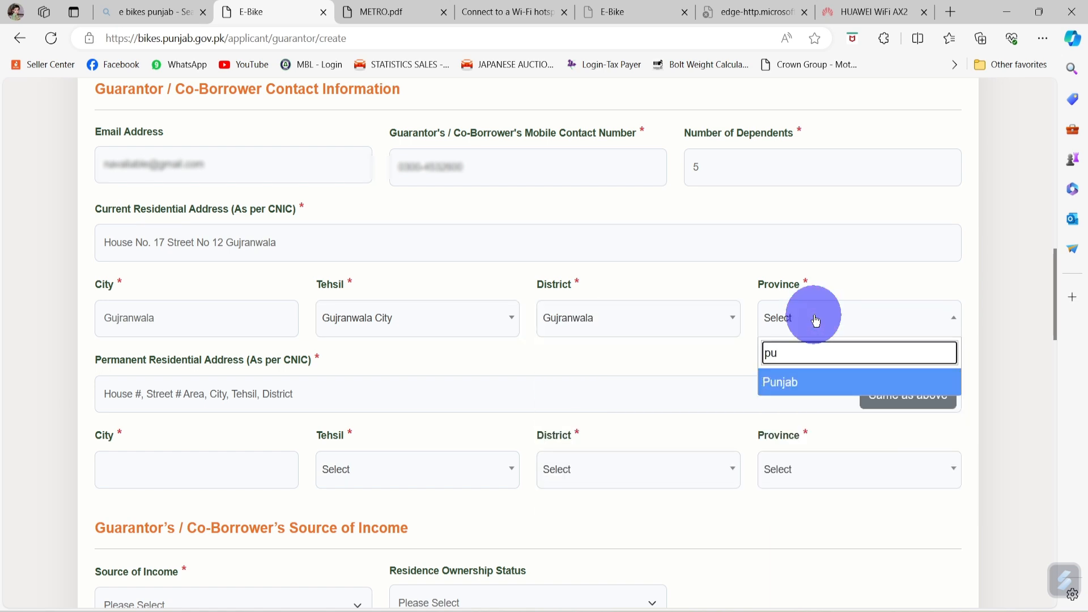
{"action": "key", "text": "Return"}
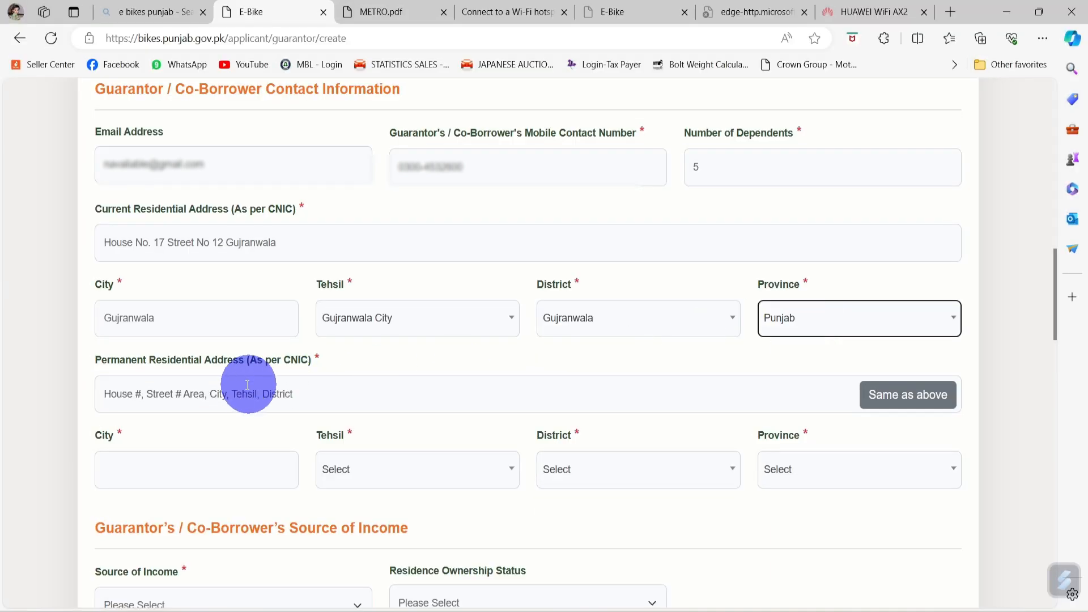
Step: Copy the current address into the permanent address and set the guarantor's source of income to Other
{"action": "left_click", "coordinate": [928, 394]}
{"action": "scroll", "coordinate": [992, 404], "scroll_direction": "down", "scroll_amount": 6}
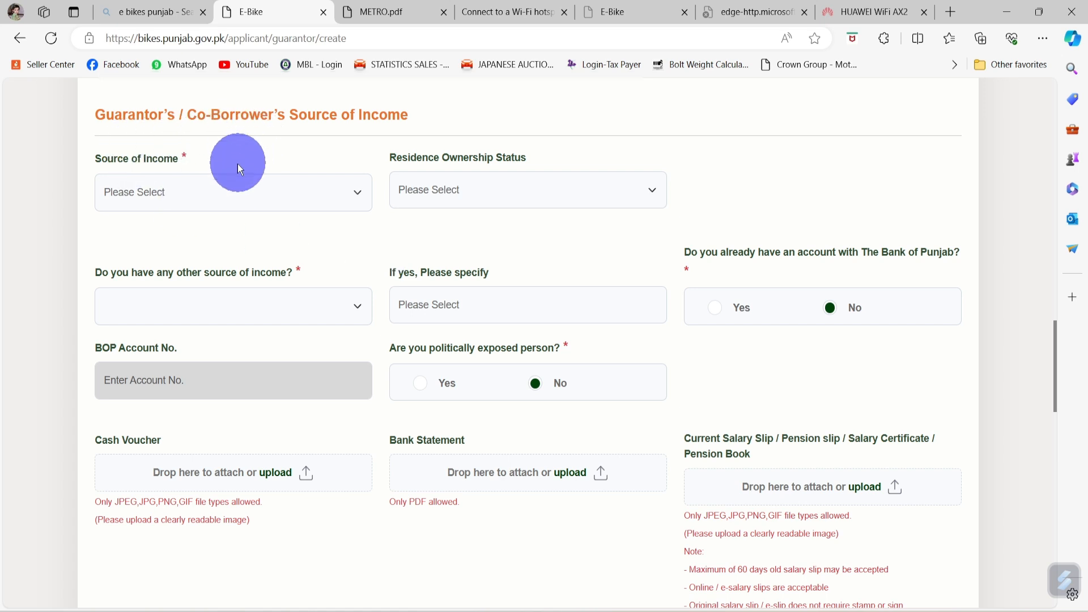
{"action": "left_click", "coordinate": [217, 191]}
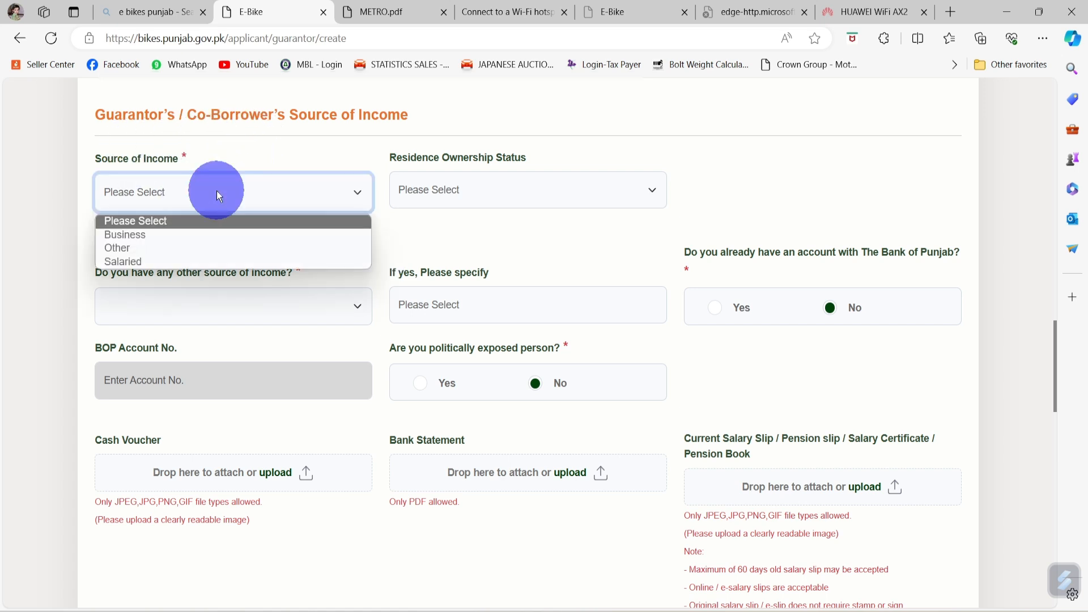
{"action": "left_click", "coordinate": [161, 248]}
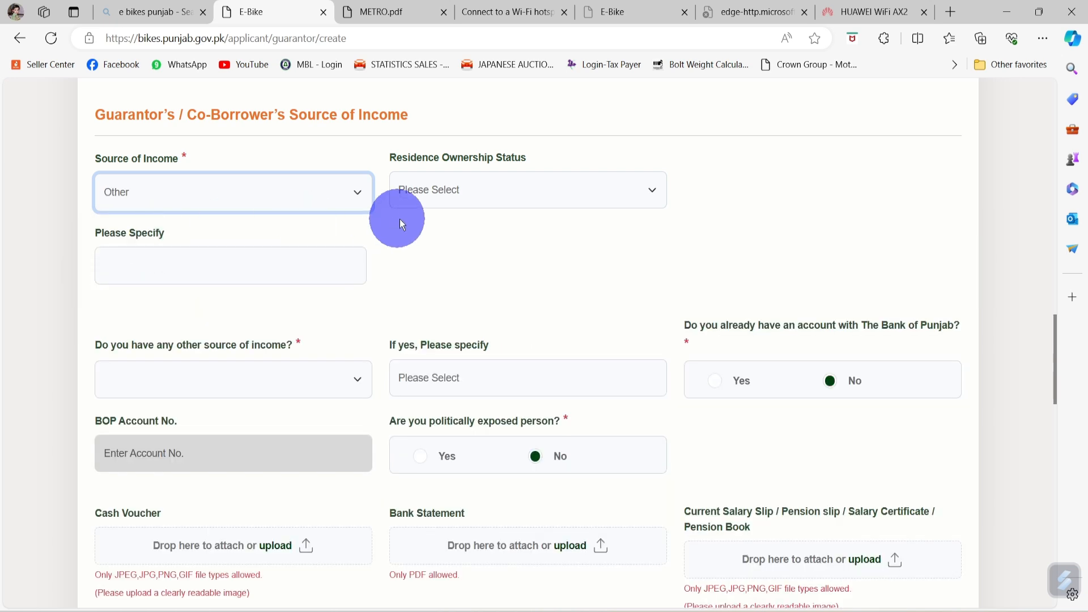
Step: Set residence ownership status to Self-Owned/Parent's Owned and specify the income as 50000
{"action": "left_click", "coordinate": [462, 201]}
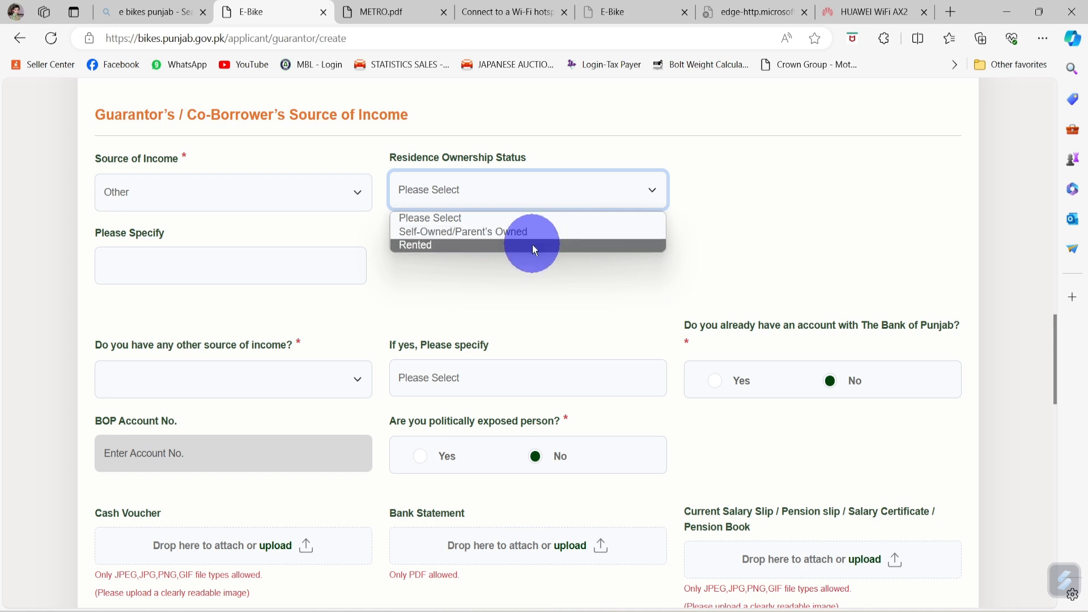
{"action": "left_click", "coordinate": [547, 234]}
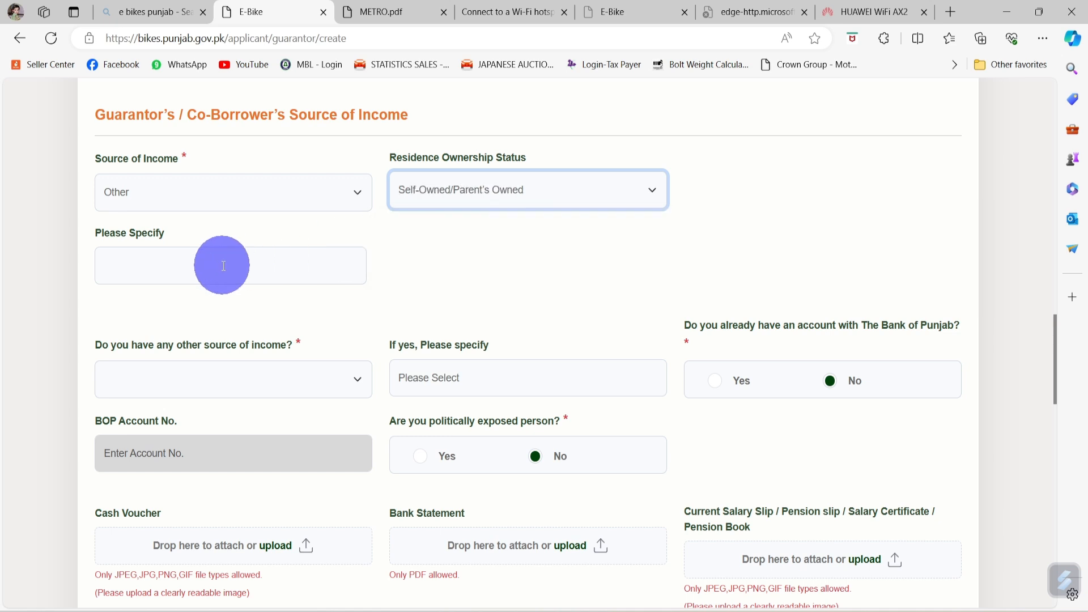
{"action": "left_click", "coordinate": [170, 241]}
{"action": "left_click", "coordinate": [196, 276]}
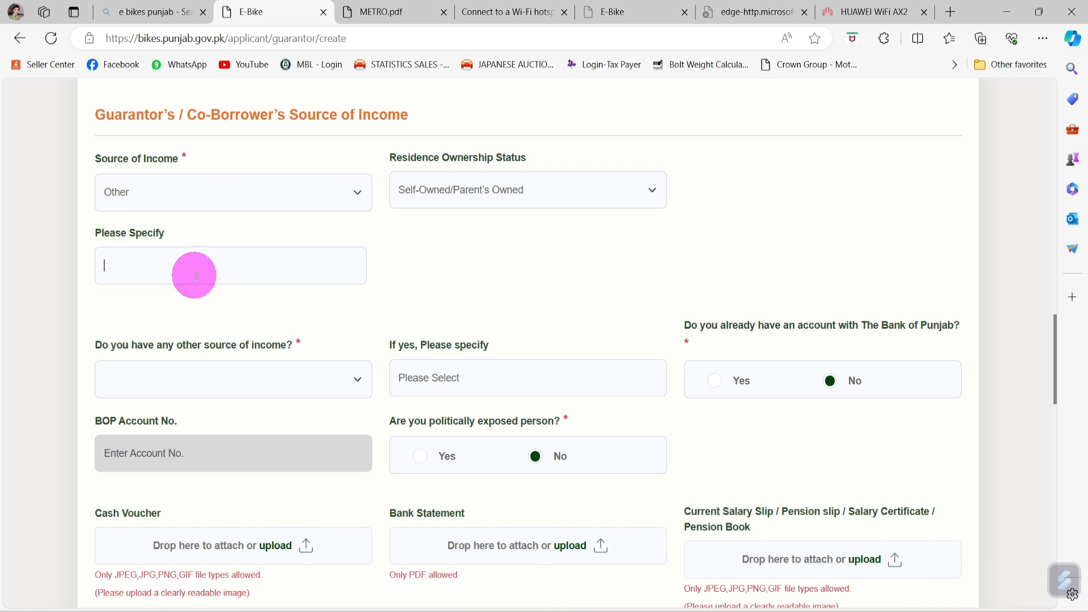
{"action": "type", "text": "50000"}
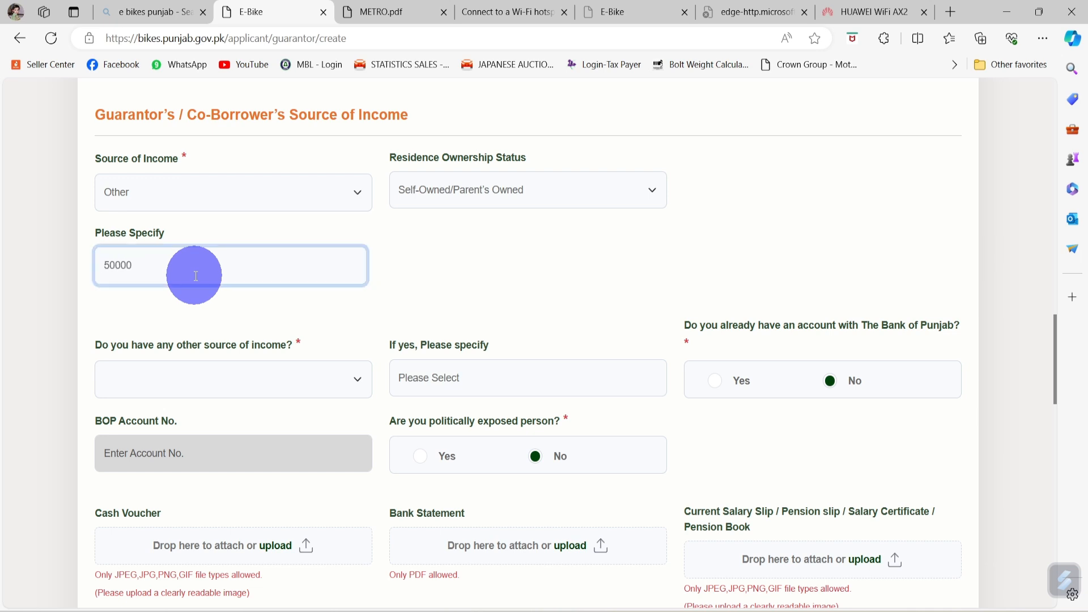
Step: Answer No to having any other source of income
{"action": "scroll", "coordinate": [457, 294], "scroll_direction": "down", "scroll_amount": 1}
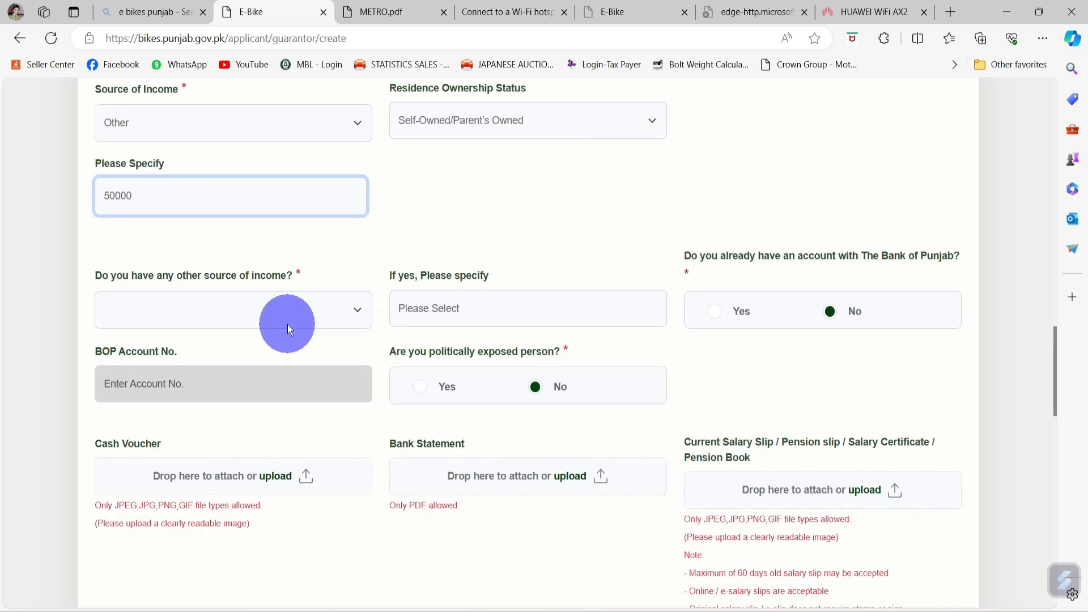
{"action": "left_click", "coordinate": [287, 324]}
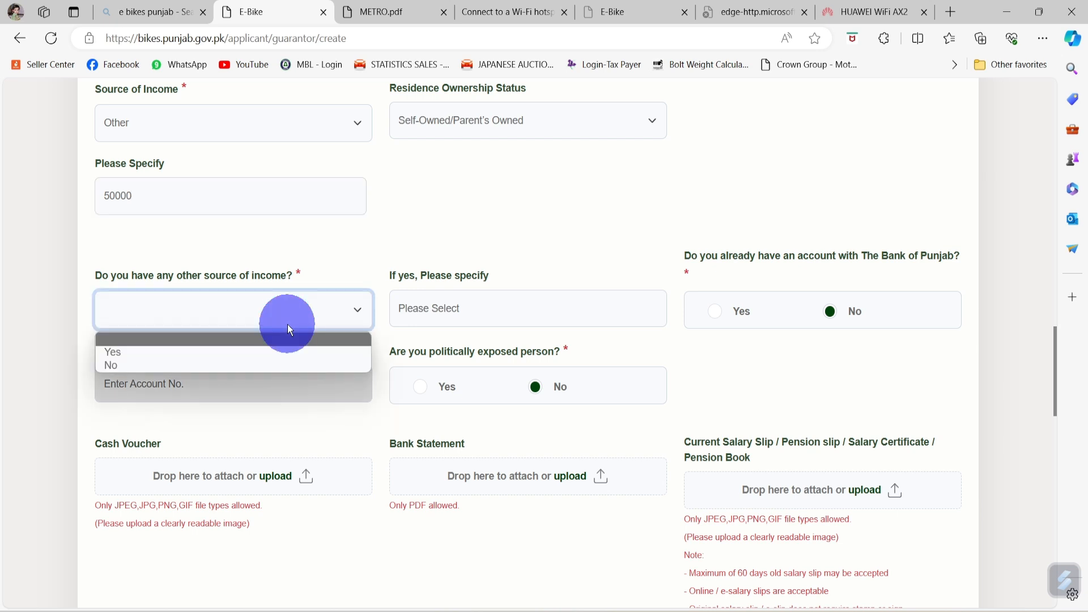
{"action": "left_click", "coordinate": [218, 374]}
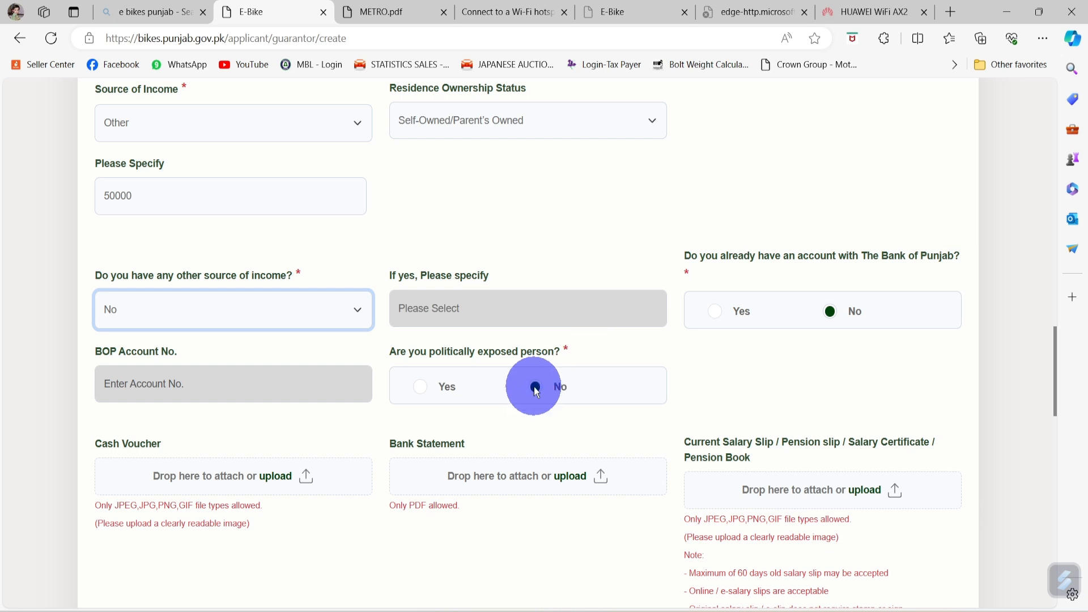
Step: Save the guarantor details and proceed to the Educational Institution Detail section
{"action": "scroll", "coordinate": [402, 419], "scroll_direction": "down", "scroll_amount": 2}
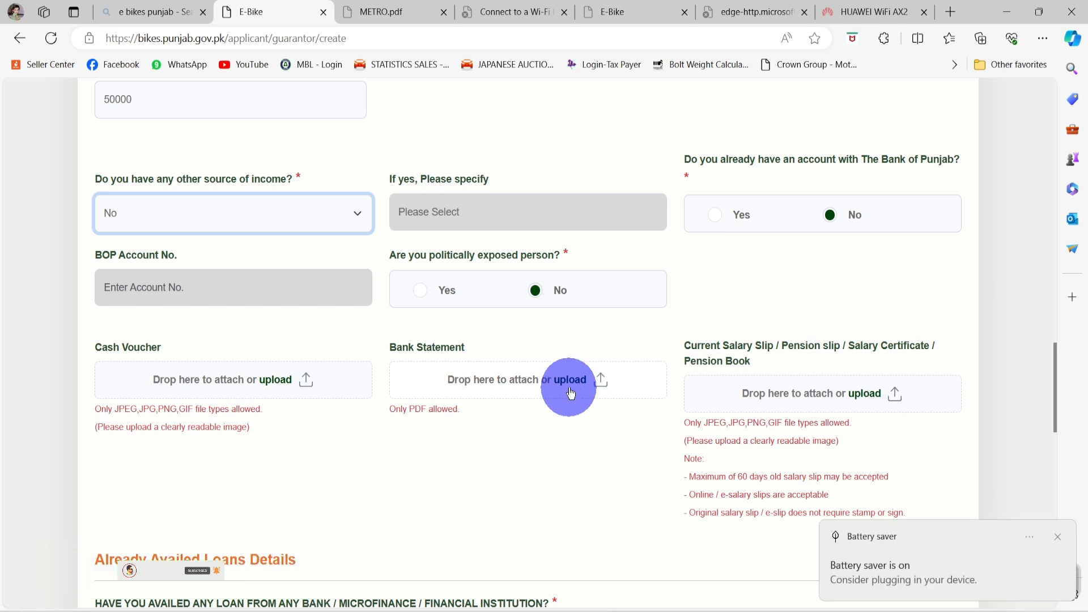
{"action": "scroll", "coordinate": [555, 385], "scroll_direction": "down", "scroll_amount": 1}
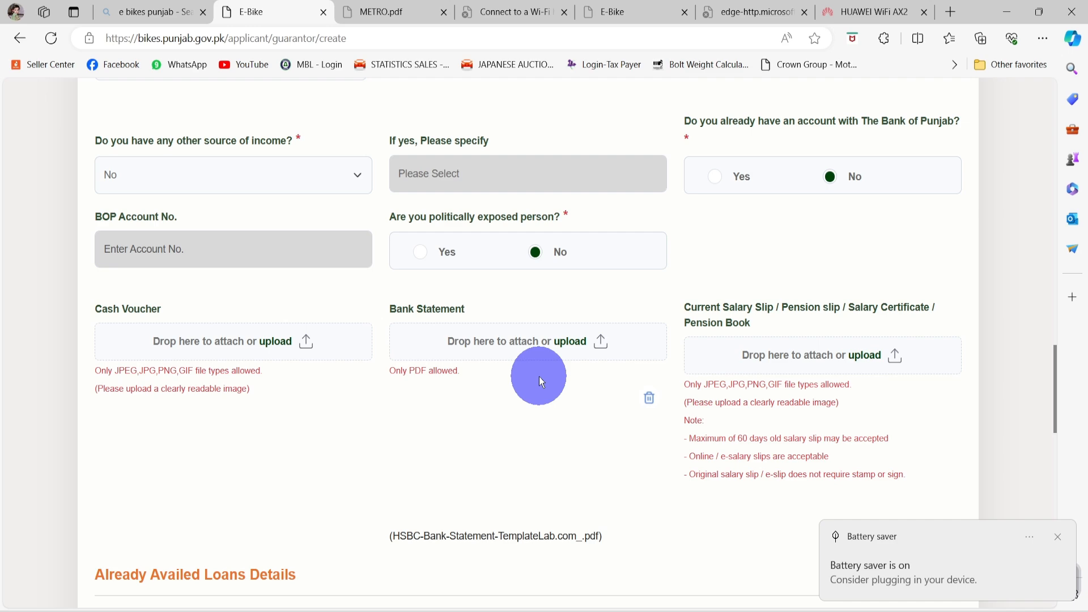
{"action": "scroll", "coordinate": [539, 376], "scroll_direction": "down", "scroll_amount": 7}
{"action": "scroll", "coordinate": [539, 376], "scroll_direction": "down", "scroll_amount": 1}
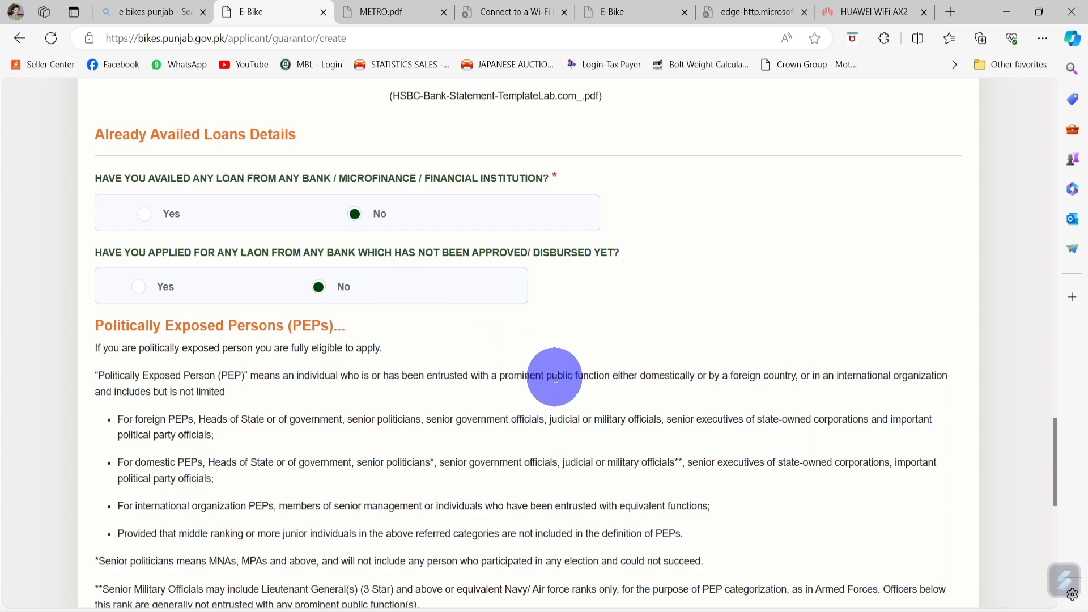
{"action": "scroll", "coordinate": [555, 369], "scroll_direction": "down", "scroll_amount": 3}
{"action": "scroll", "coordinate": [556, 377], "scroll_direction": "down", "scroll_amount": 6}
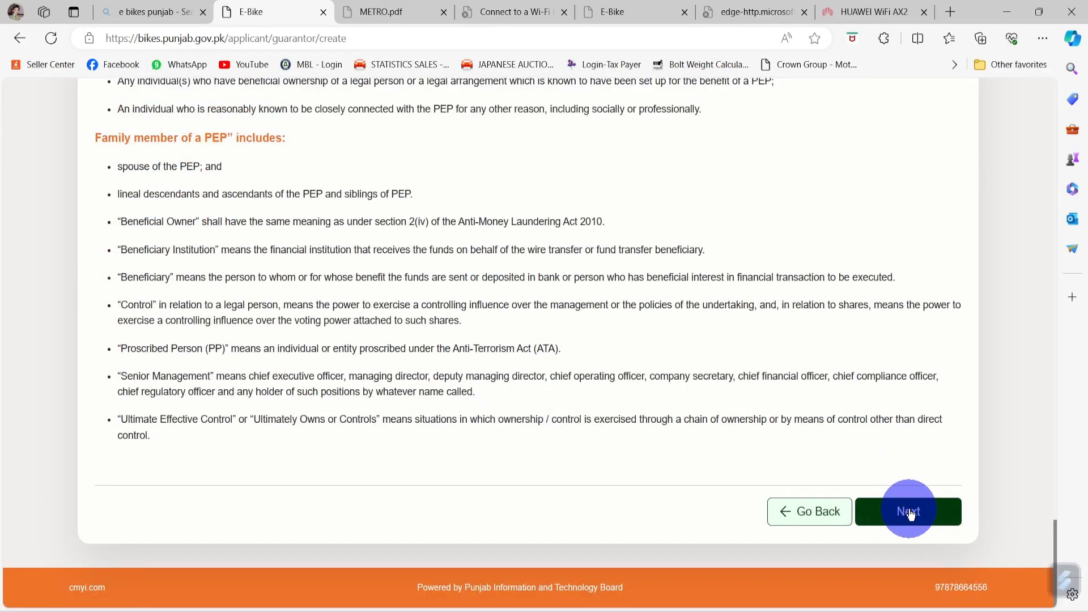
{"action": "left_click", "coordinate": [911, 514]}
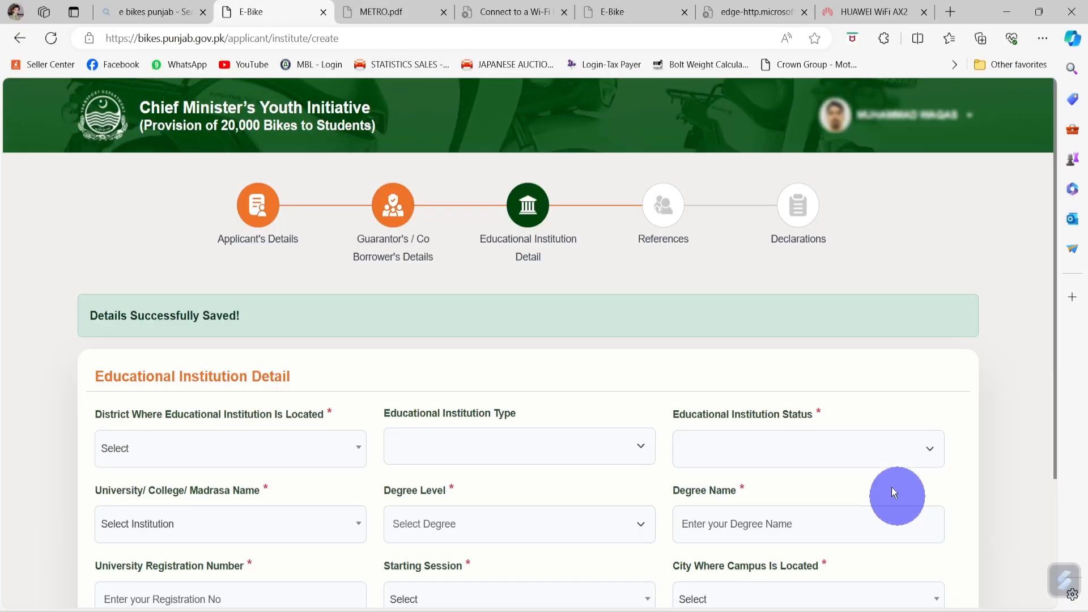
Step: Set the educational institution's district to Lahore and its type to University
{"action": "scroll", "coordinate": [636, 321], "scroll_direction": "down", "scroll_amount": 2}
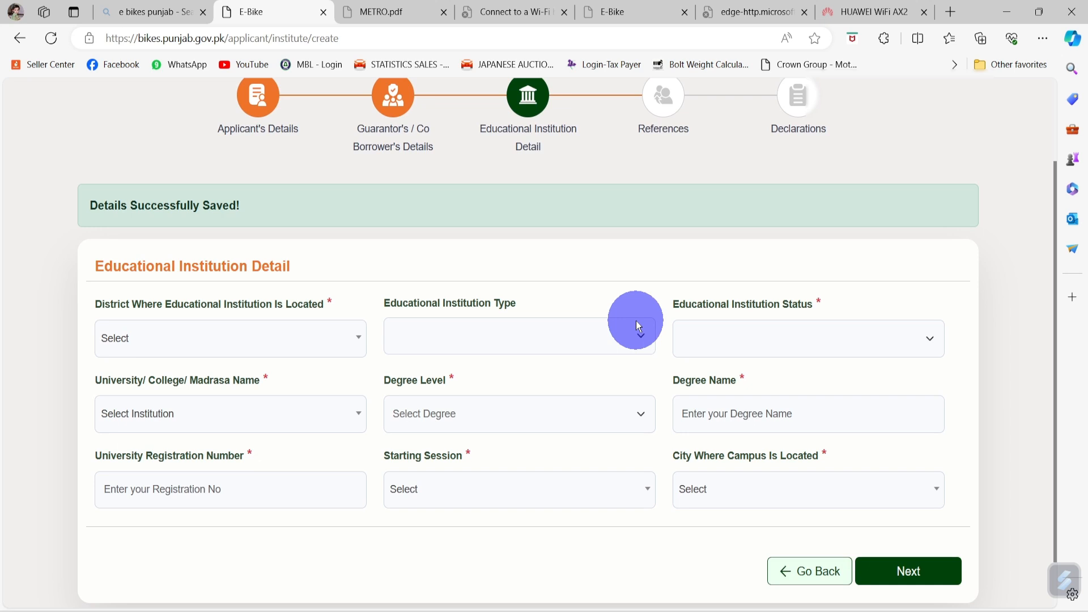
{"action": "left_click", "coordinate": [303, 349]}
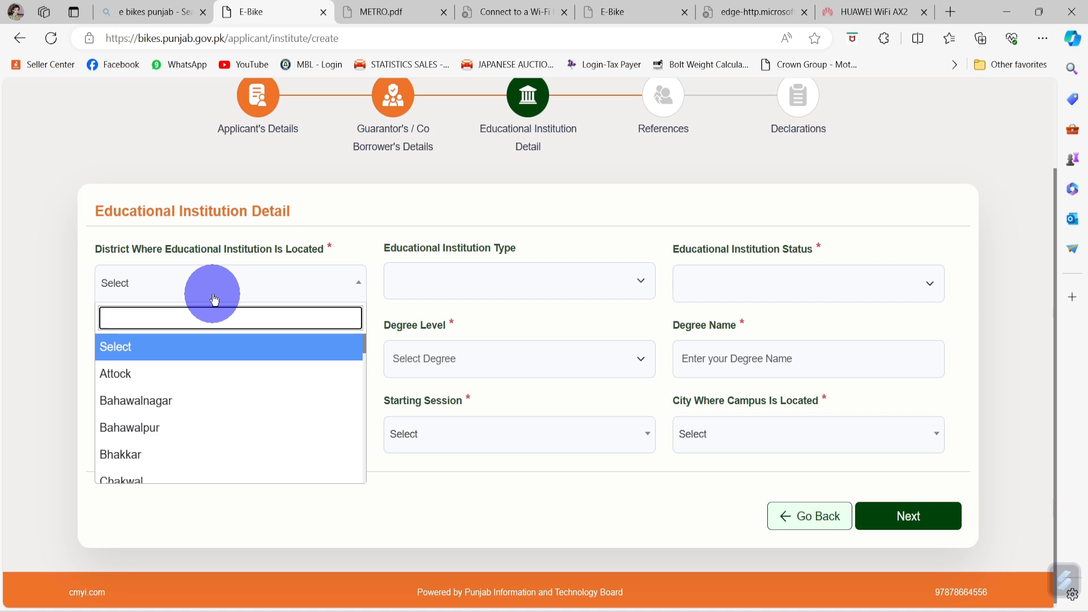
{"action": "type", "text": "lha"}
{"action": "left_click", "coordinate": [471, 288]}
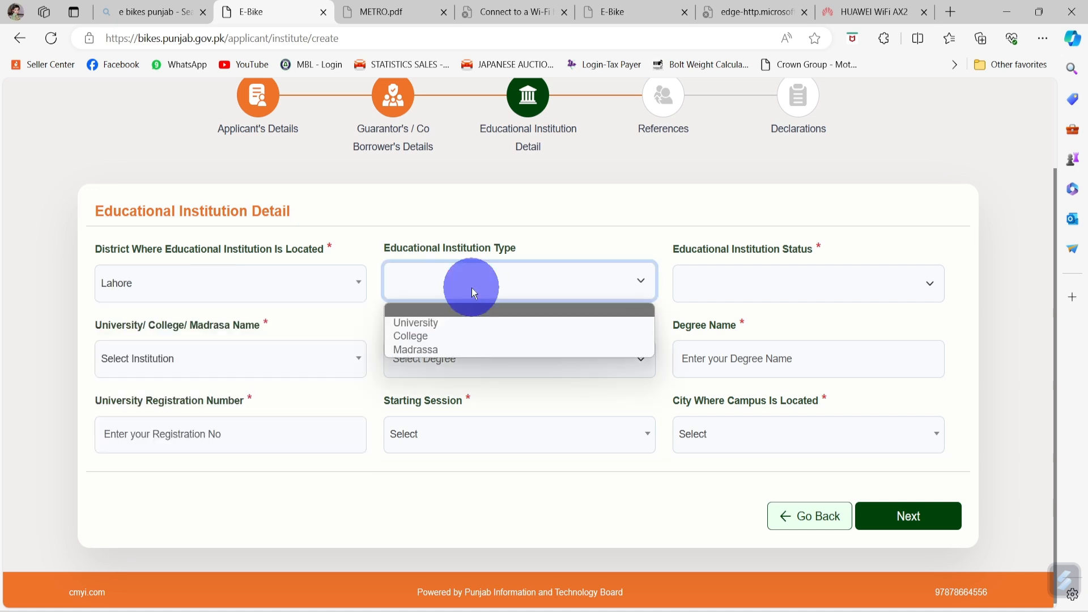
{"action": "left_click", "coordinate": [444, 326]}
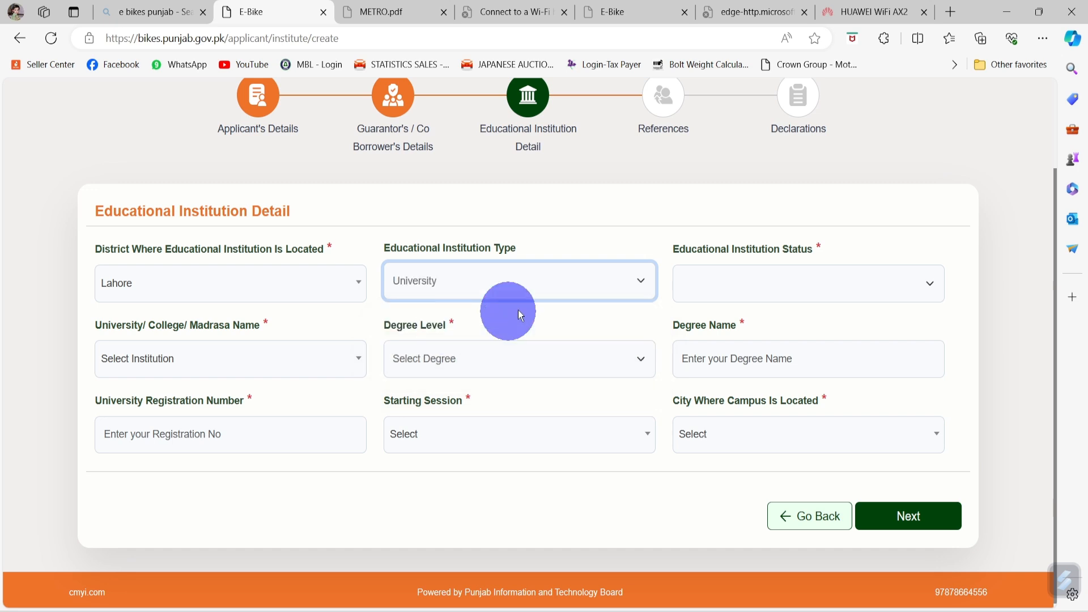
Step: Set institution status to Private and choose University of Engineering and Technology (UET), Lahore as the university
{"action": "left_click", "coordinate": [753, 292]}
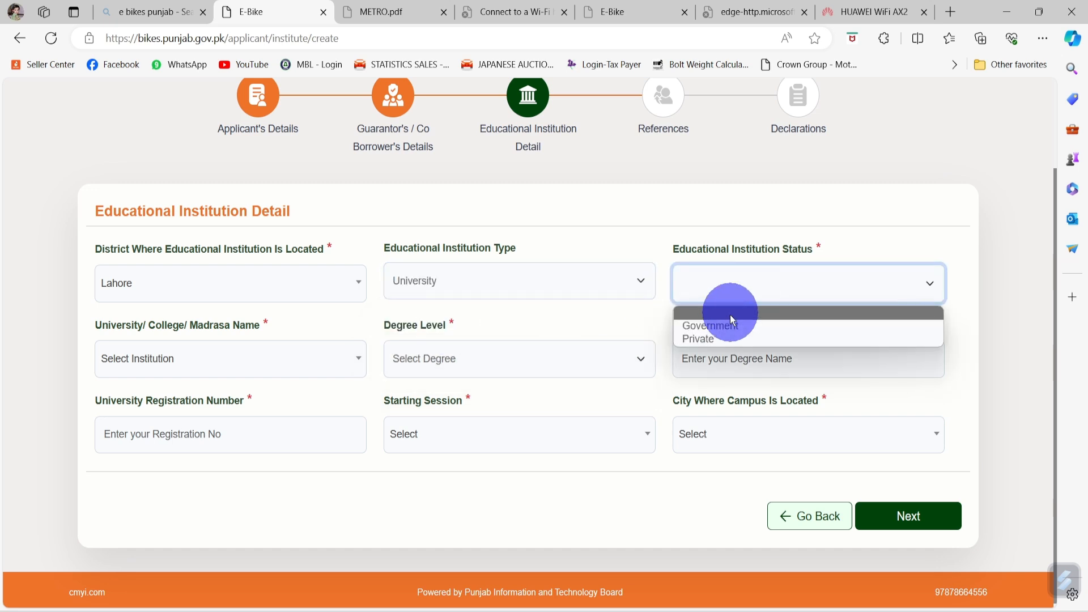
{"action": "left_click", "coordinate": [711, 340]}
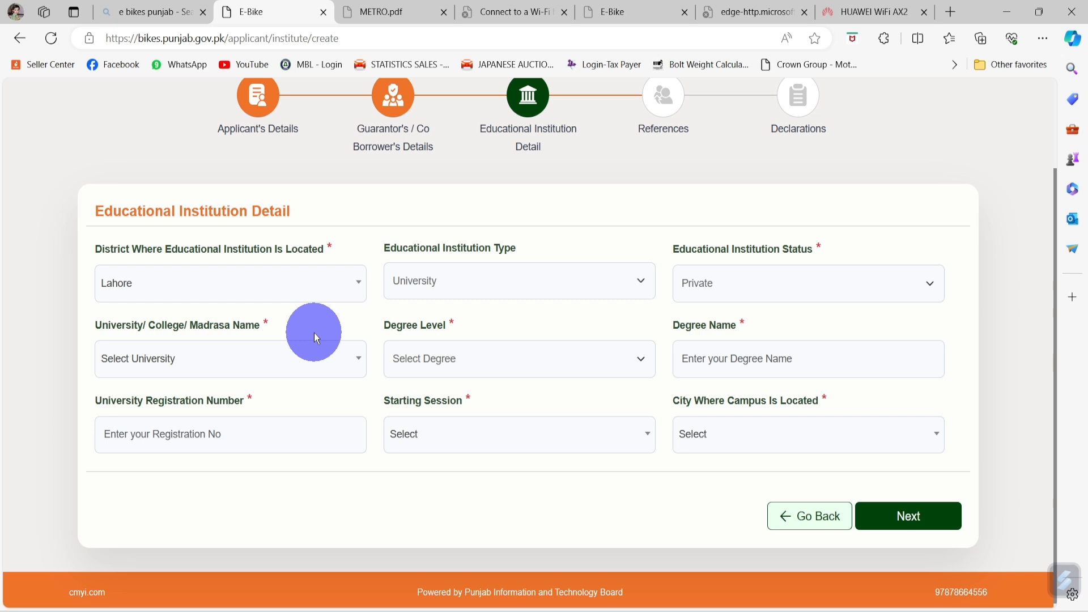
{"action": "left_click", "coordinate": [252, 364]}
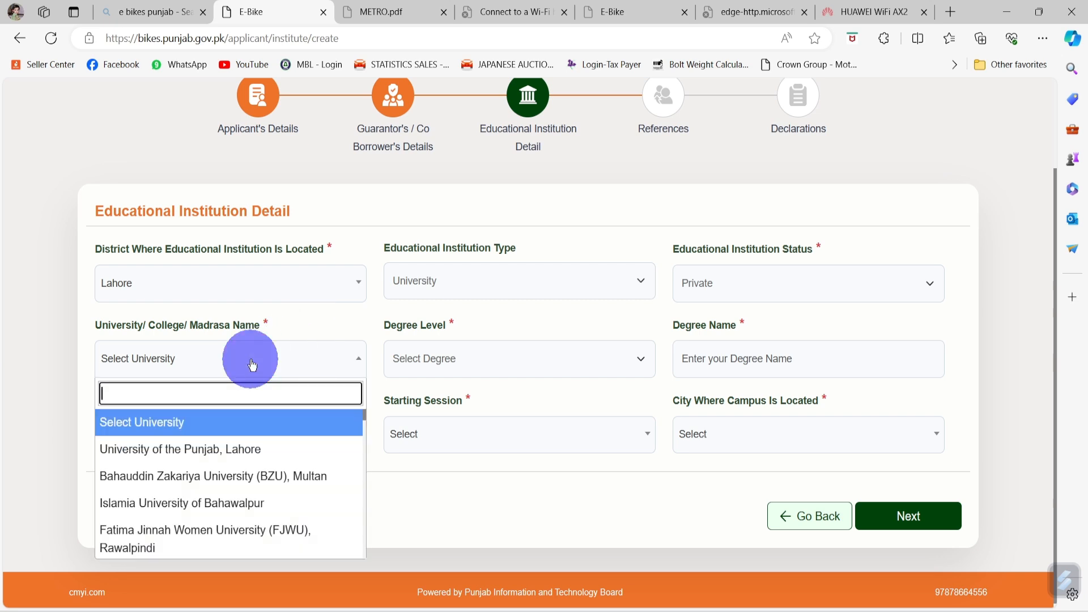
{"action": "type", "text": "uet"}
{"action": "key", "text": "Return"}
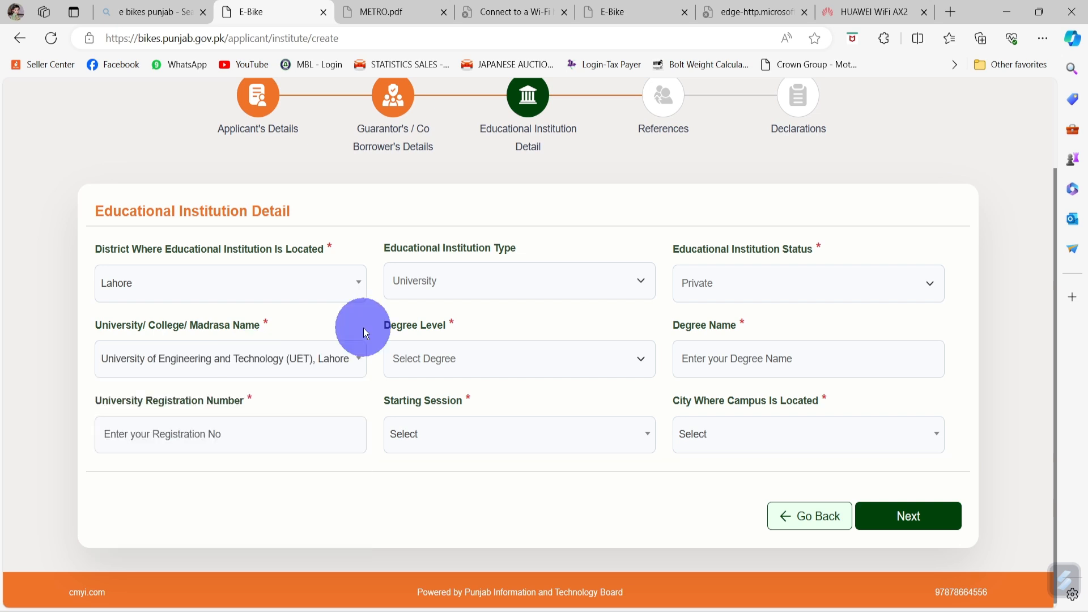
Step: Set the degree level to Bachelors 4 years (Equivalent) and the degree name to Electrical Engineering
{"action": "left_click", "coordinate": [468, 350]}
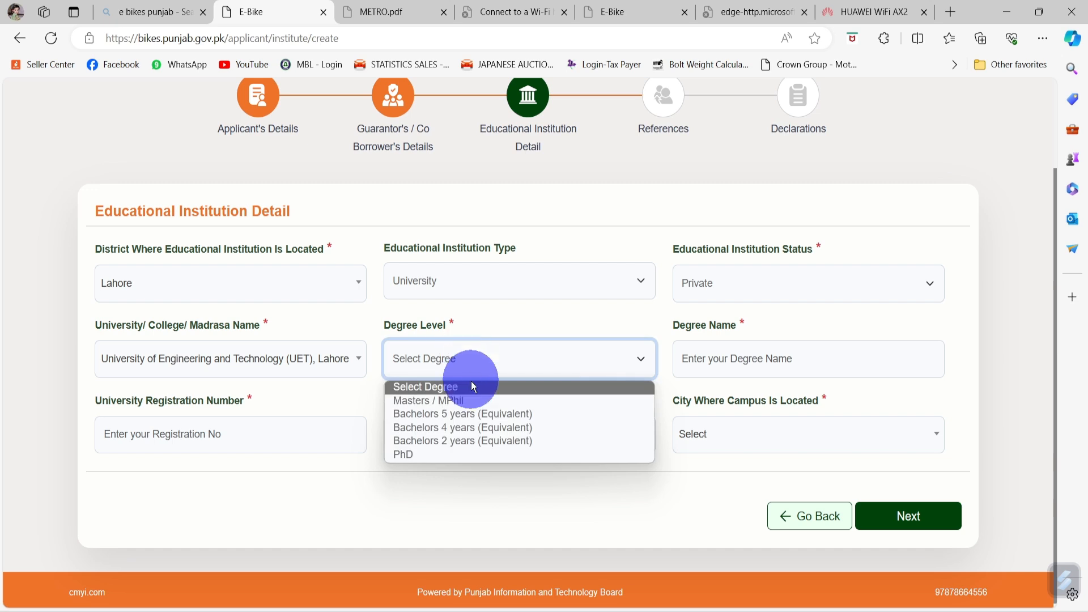
{"action": "left_click", "coordinate": [474, 428]}
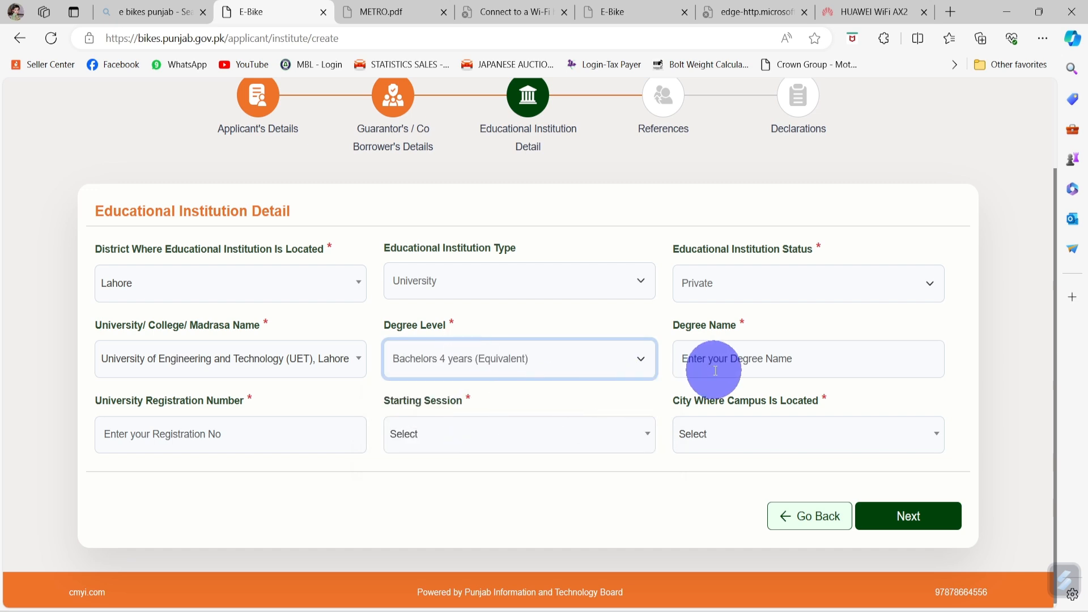
{"action": "left_click", "coordinate": [735, 369]}
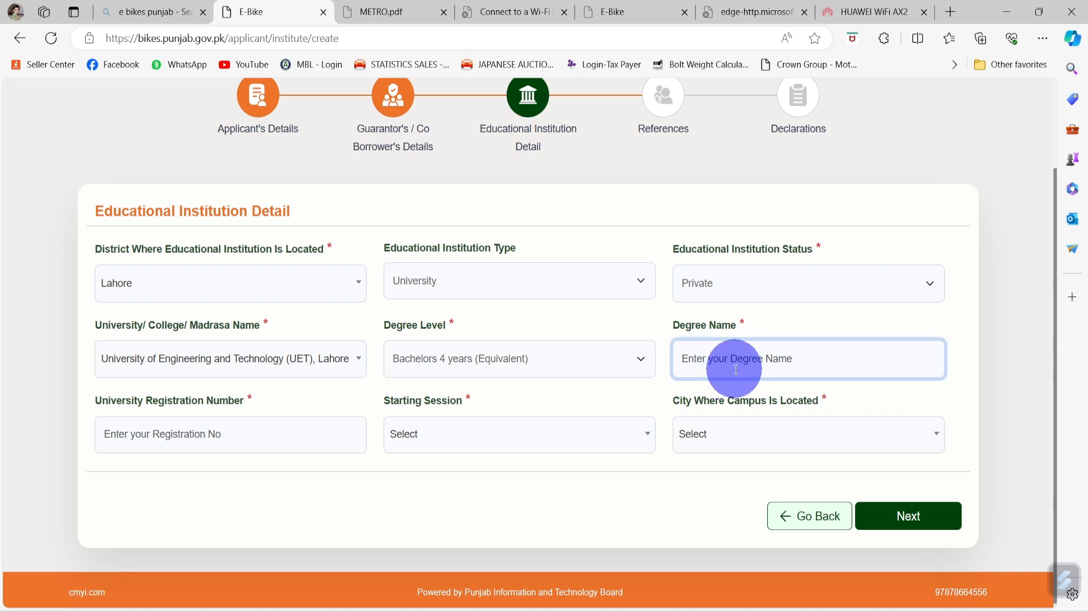
{"action": "type", "text": "Electrical Engineering"}
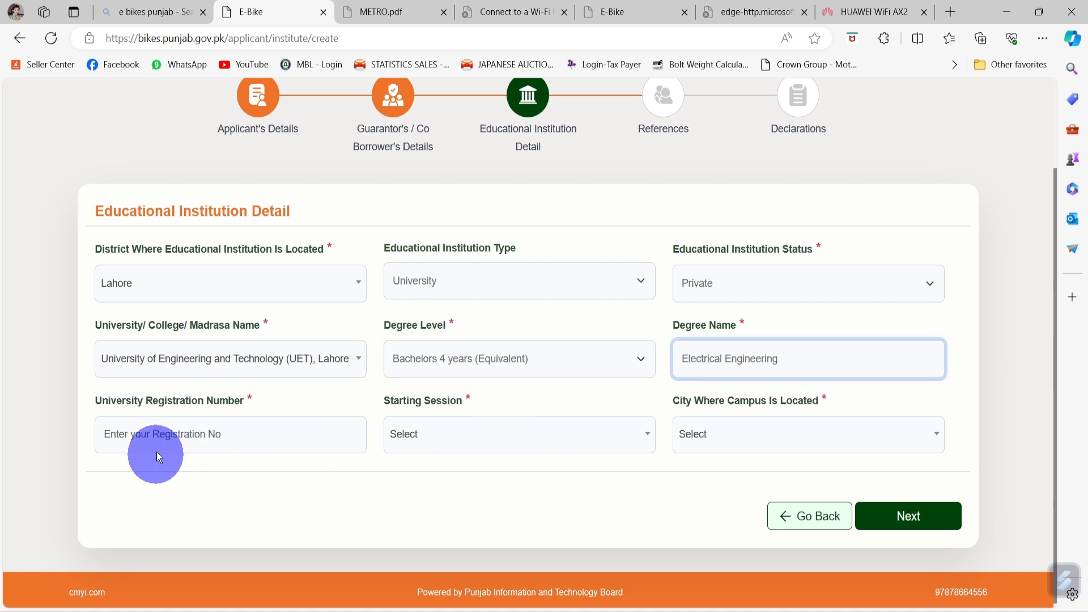
Step: Enter the student's university registration number and set the starting session to 2019
{"action": "left_click", "coordinate": [179, 436]}
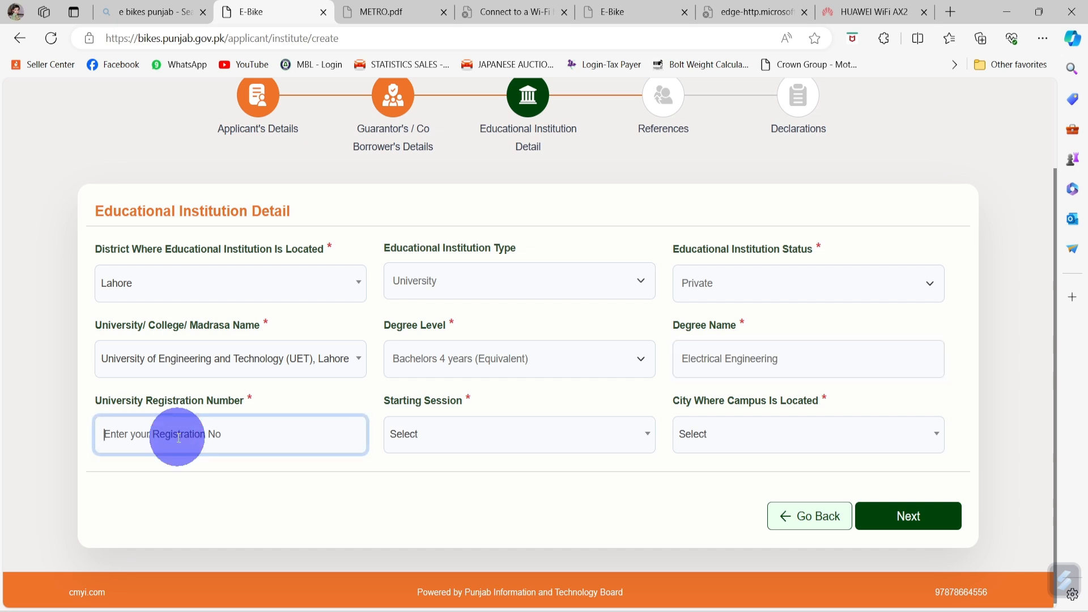
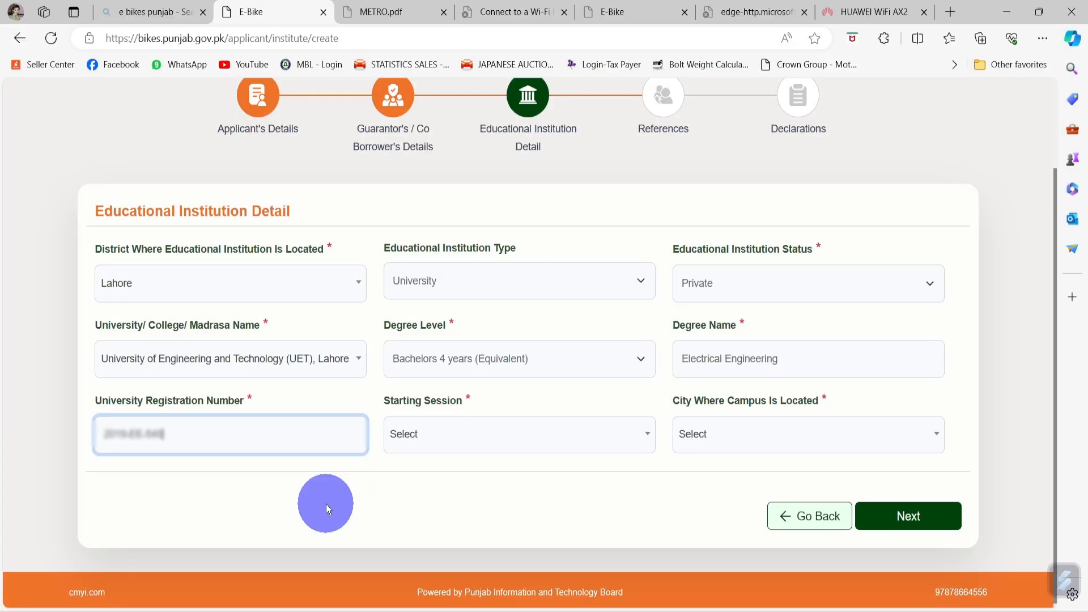
{"action": "left_click", "coordinate": [472, 454]}
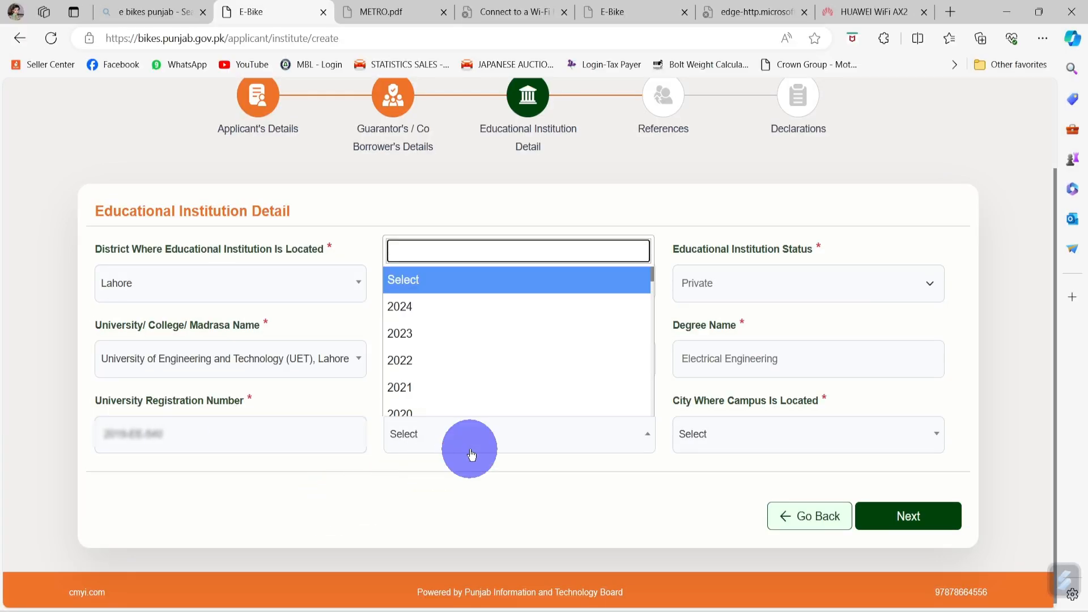
{"action": "type", "text": "2019"}
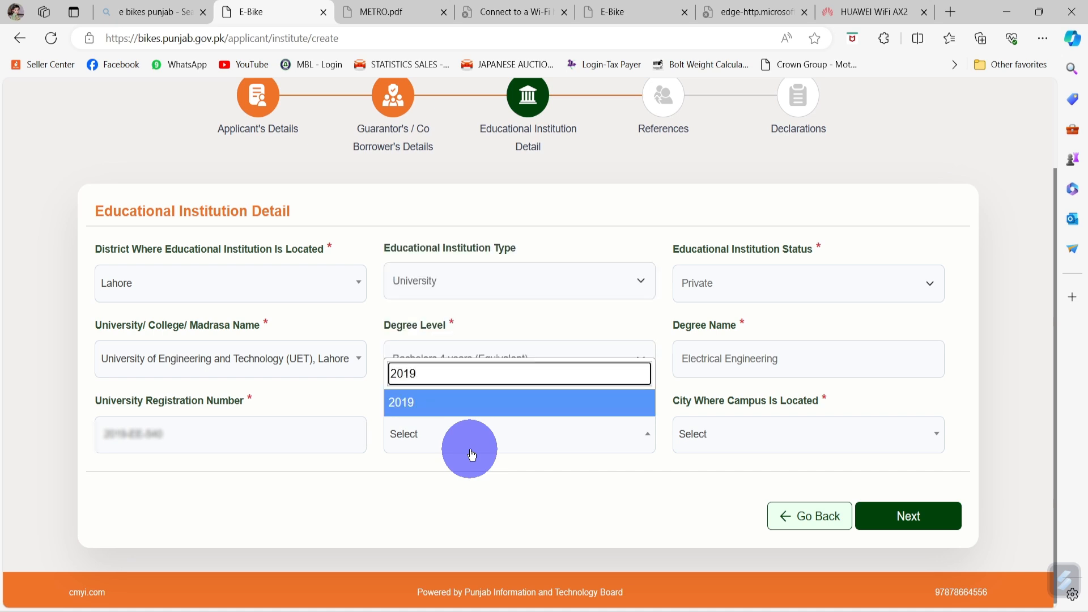
{"action": "key", "text": "Return"}
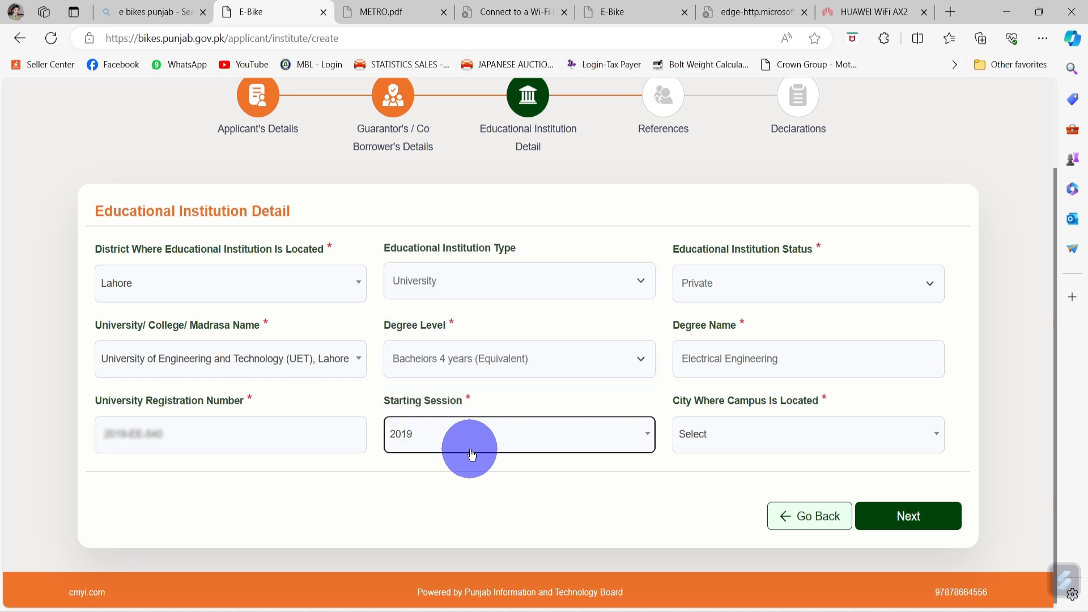
Step: Set the city where the campus is located to Lahore and save the educational institution details
{"action": "left_click", "coordinate": [721, 445]}
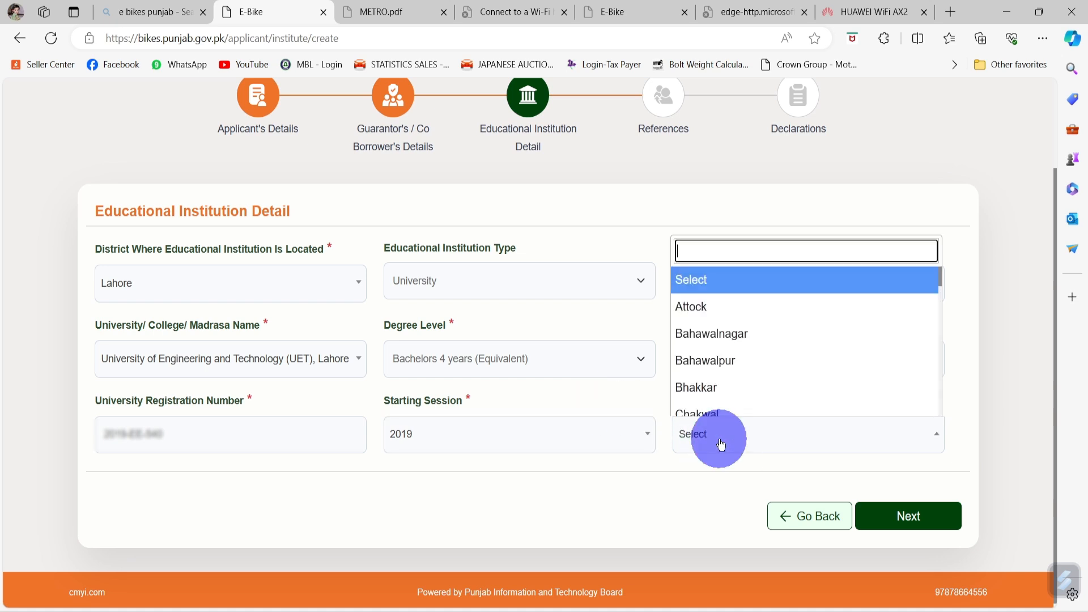
{"action": "type", "text": "LAH"}
{"action": "key", "text": "Return"}
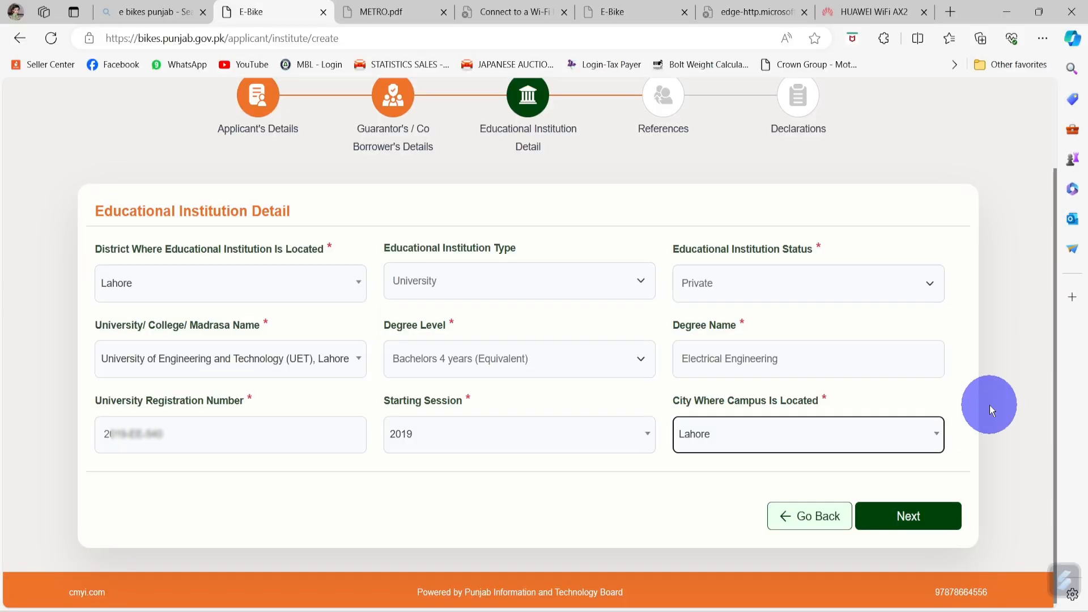
{"action": "left_click", "coordinate": [916, 514]}
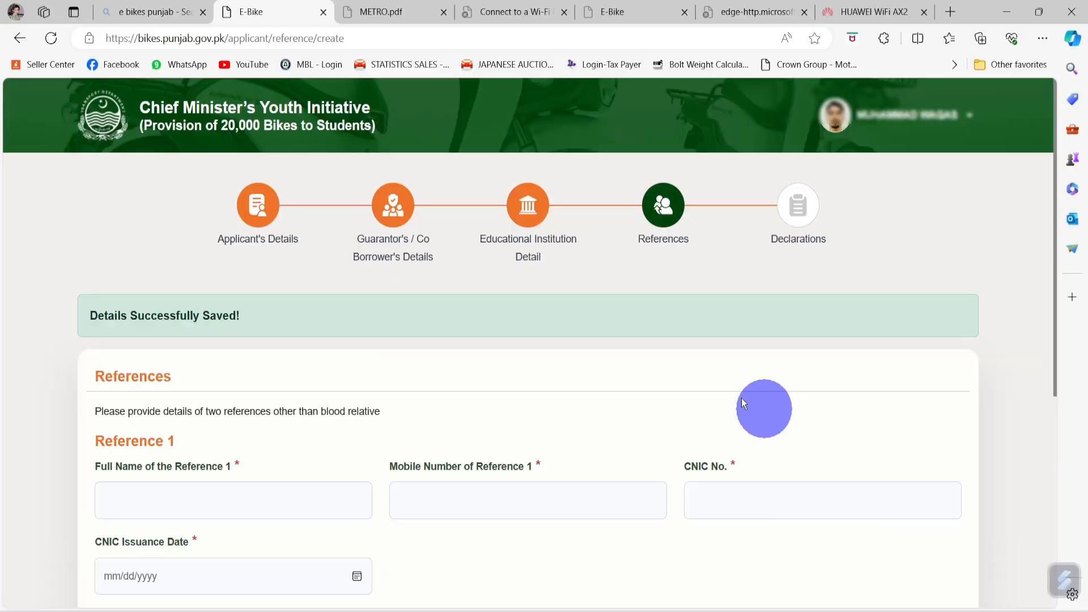
Step: Enter Reference 1's full name and mobile number
{"action": "scroll", "coordinate": [606, 368], "scroll_direction": "down", "scroll_amount": 2}
{"action": "scroll", "coordinate": [607, 369], "scroll_direction": "up", "scroll_amount": 1}
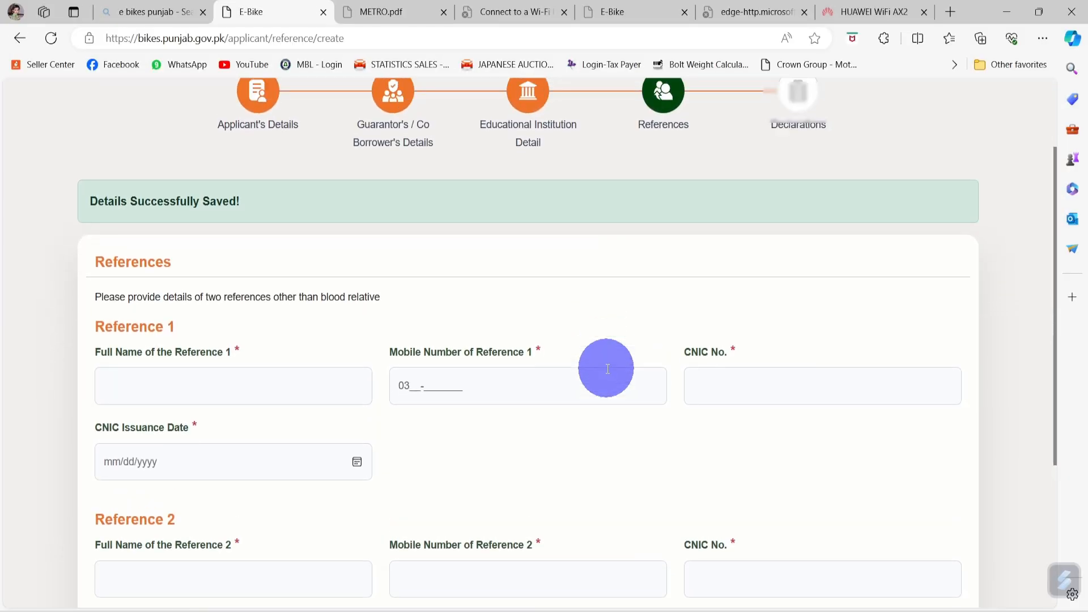
{"action": "scroll", "coordinate": [607, 369], "scroll_direction": "down", "scroll_amount": 3}
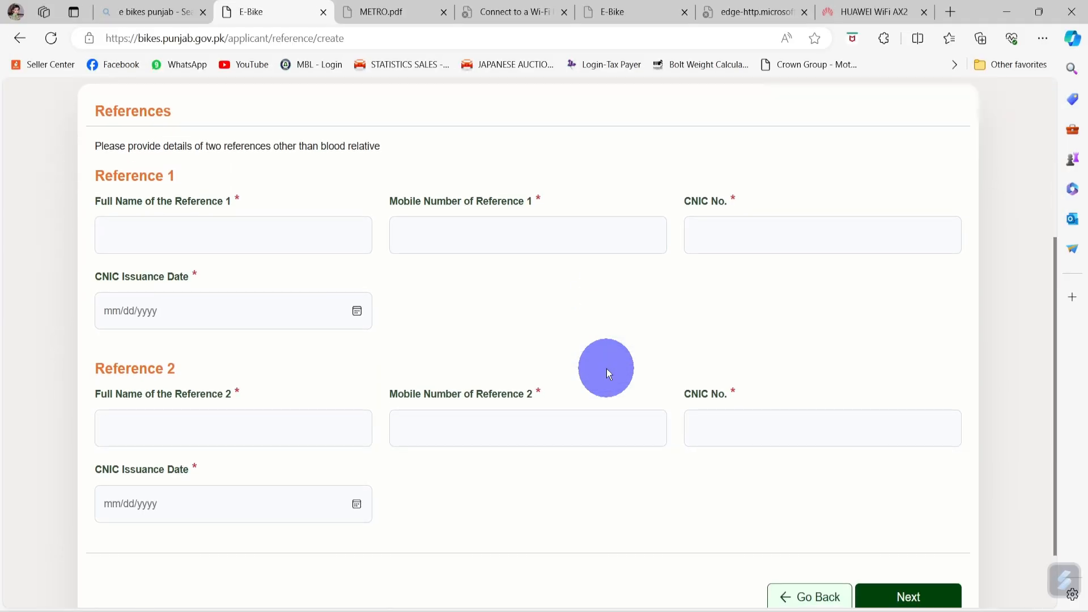
{"action": "scroll", "coordinate": [606, 368], "scroll_direction": "up", "scroll_amount": 1}
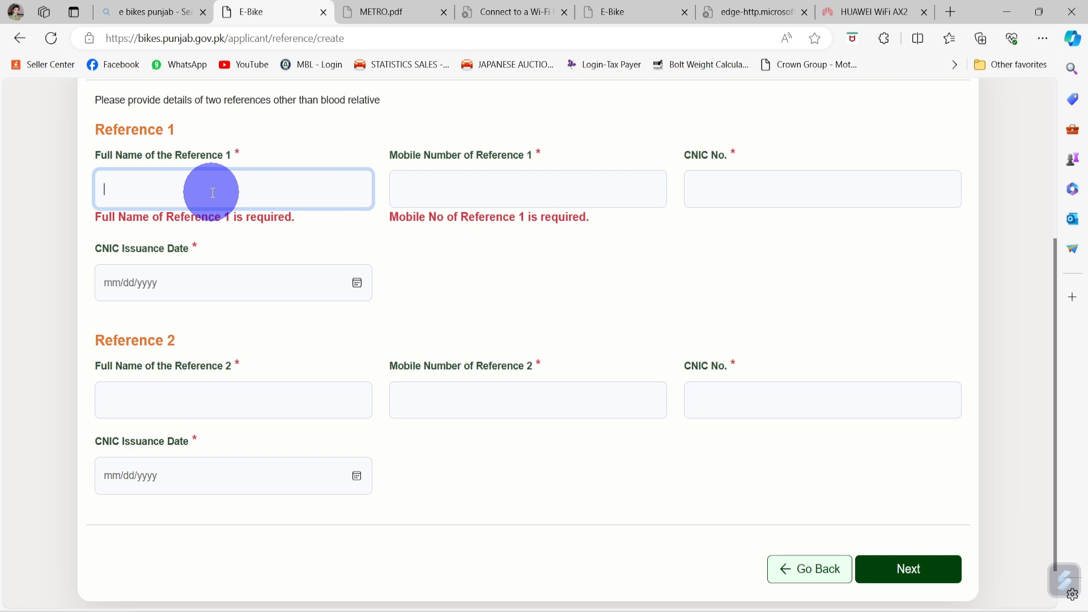
{"action": "key", "text": "Tab"}
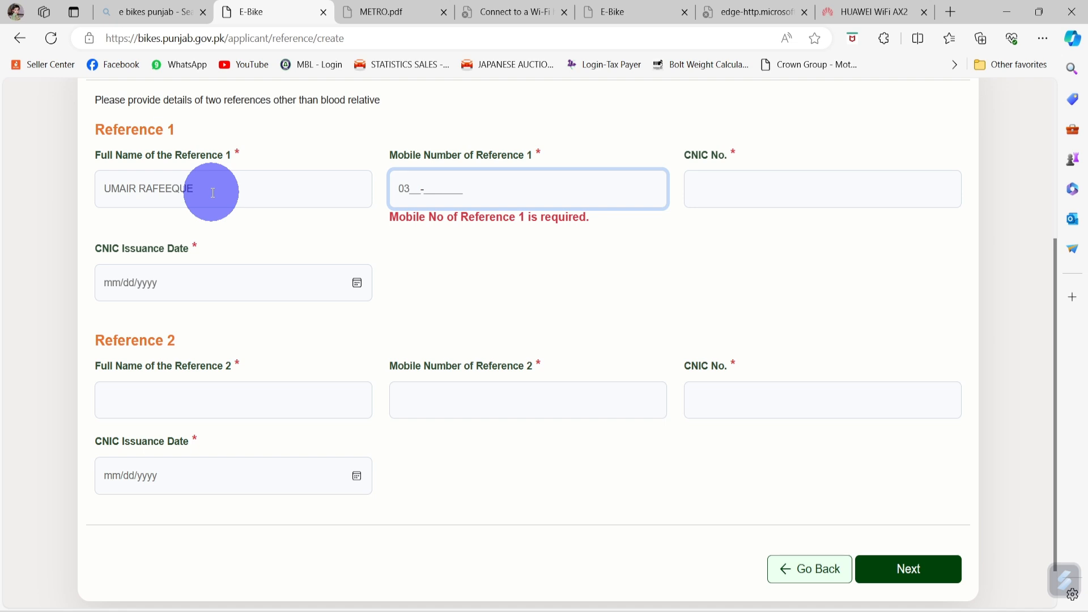
{"action": "type", "text": "03"}
{"action": "type", "text": "1234567"}
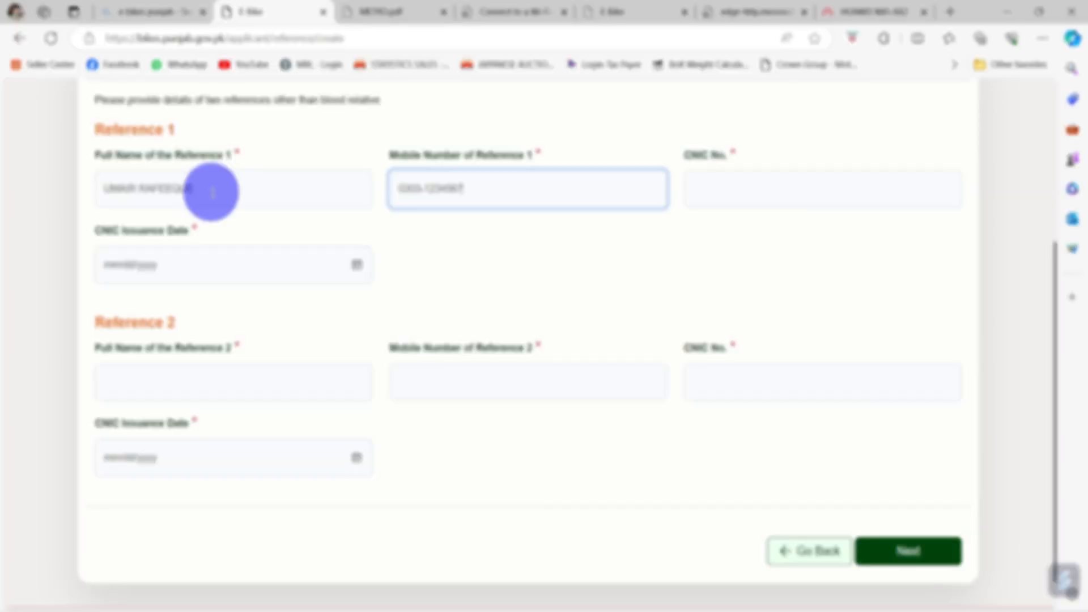
Step: Enter Reference 1's CNIC number and set its CNIC issuance date to 02/12/2015
{"action": "key", "text": "Tab"}
{"action": "type", "text": "34010"}
{"action": "key", "text": "BackSpace"}
{"action": "key", "text": "BackSpace"}
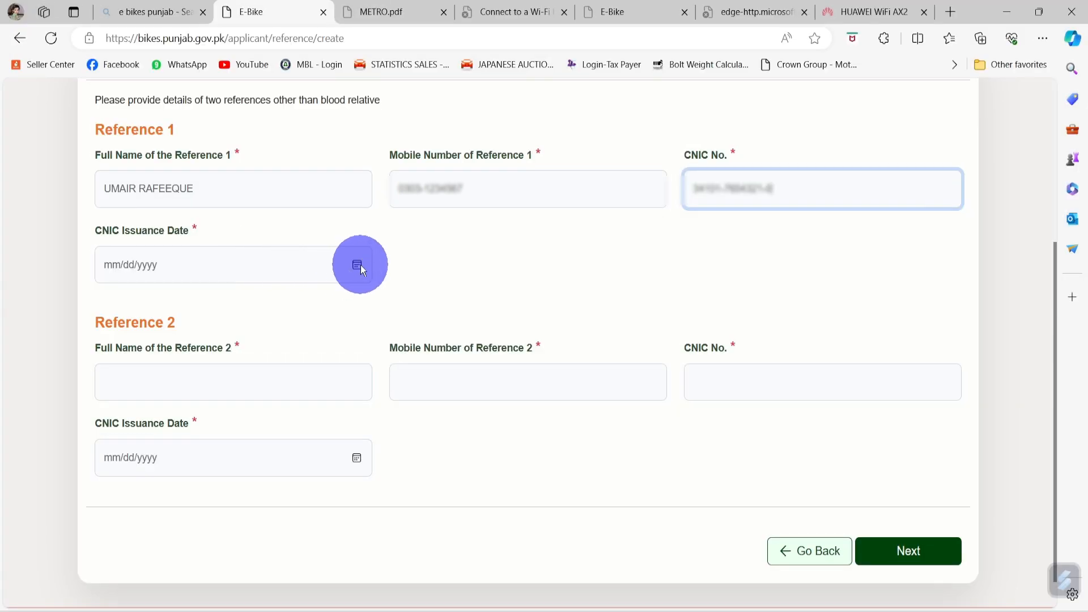
{"action": "left_click", "coordinate": [357, 264]}
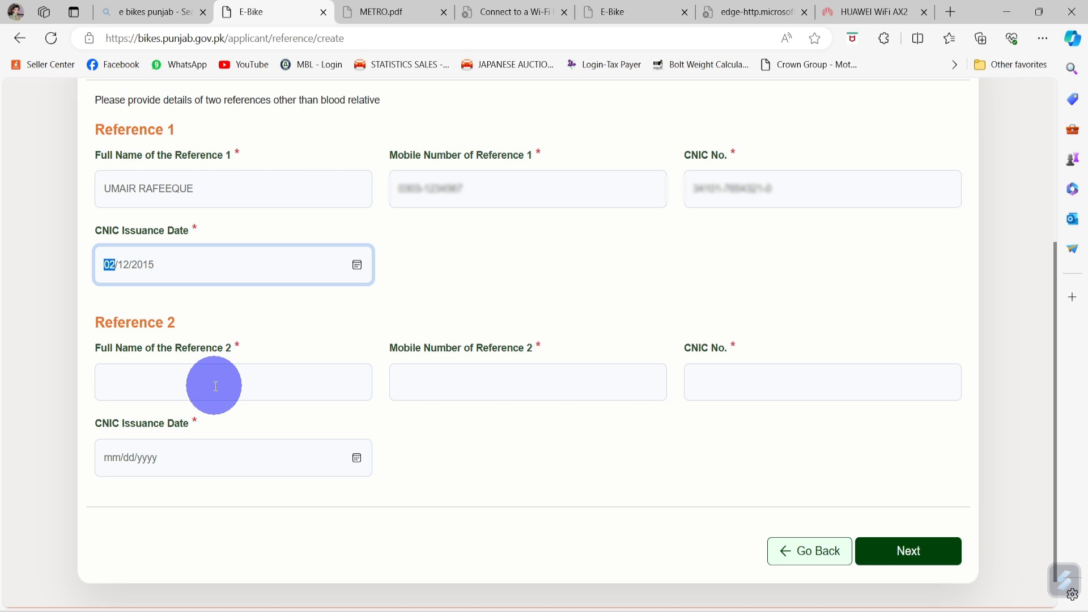
Step: Enter Reference 2's full name and mobile number
{"action": "left_click", "coordinate": [215, 386]}
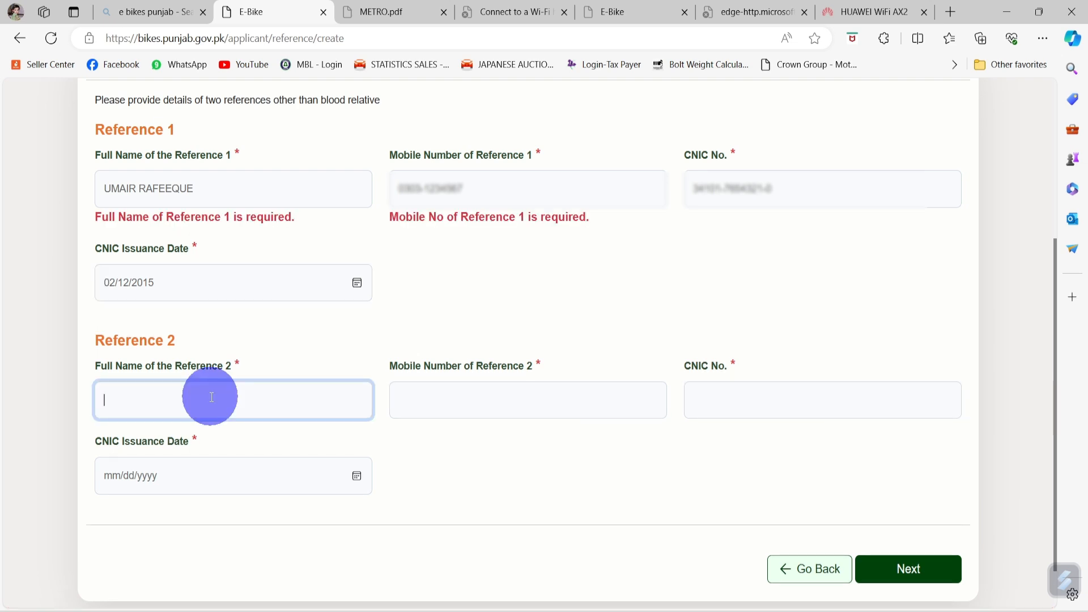
{"action": "left_click", "coordinate": [418, 397]}
{"action": "type", "text": "03"}
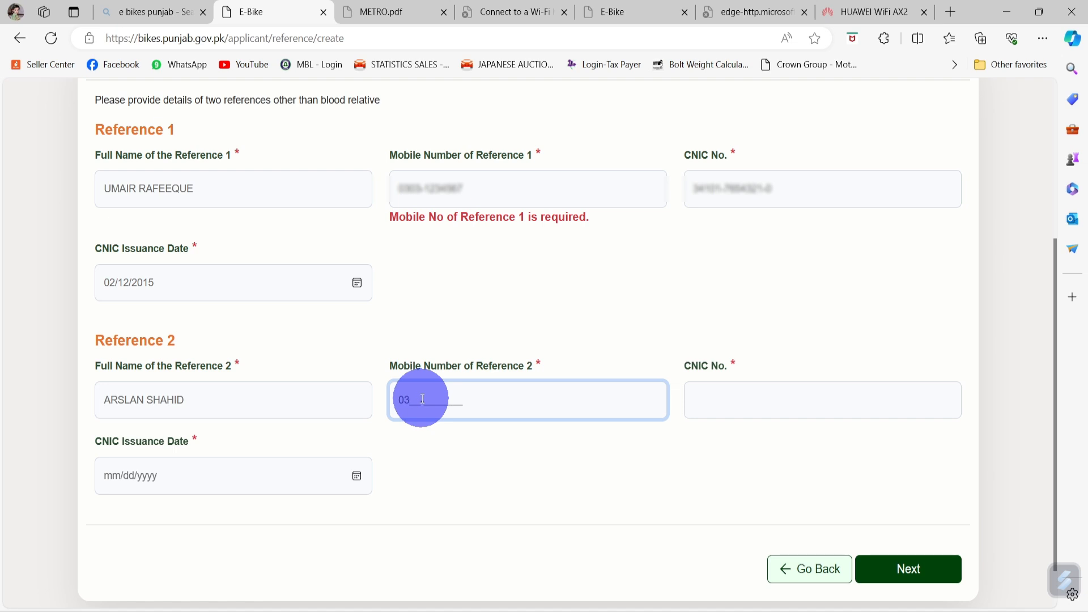
Step: Enter Reference 2's CNIC number
{"action": "key", "text": "Tab"}
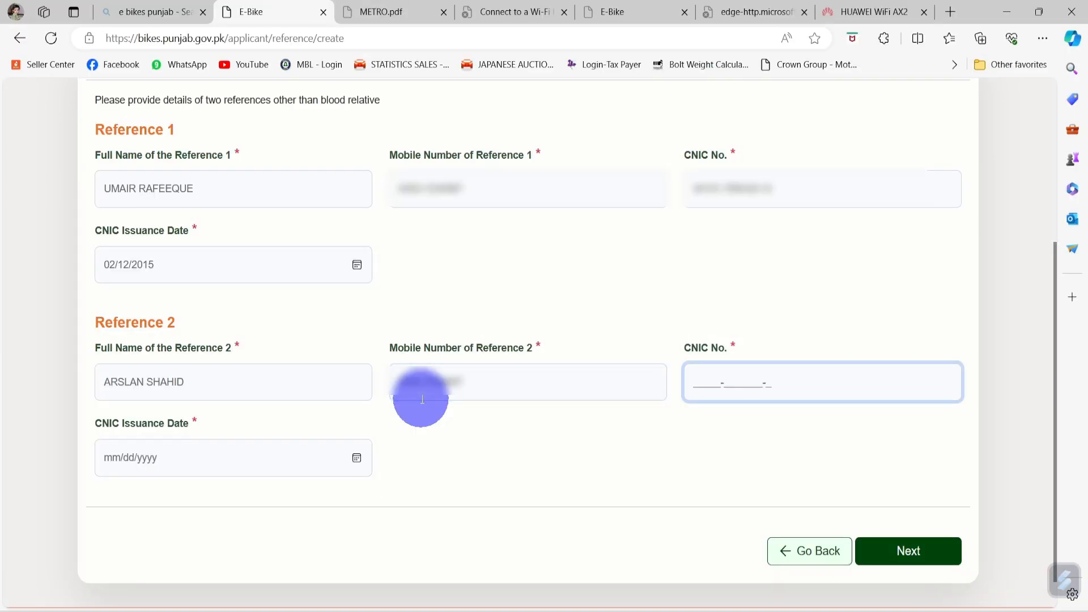
{"action": "type", "text": "34101"}
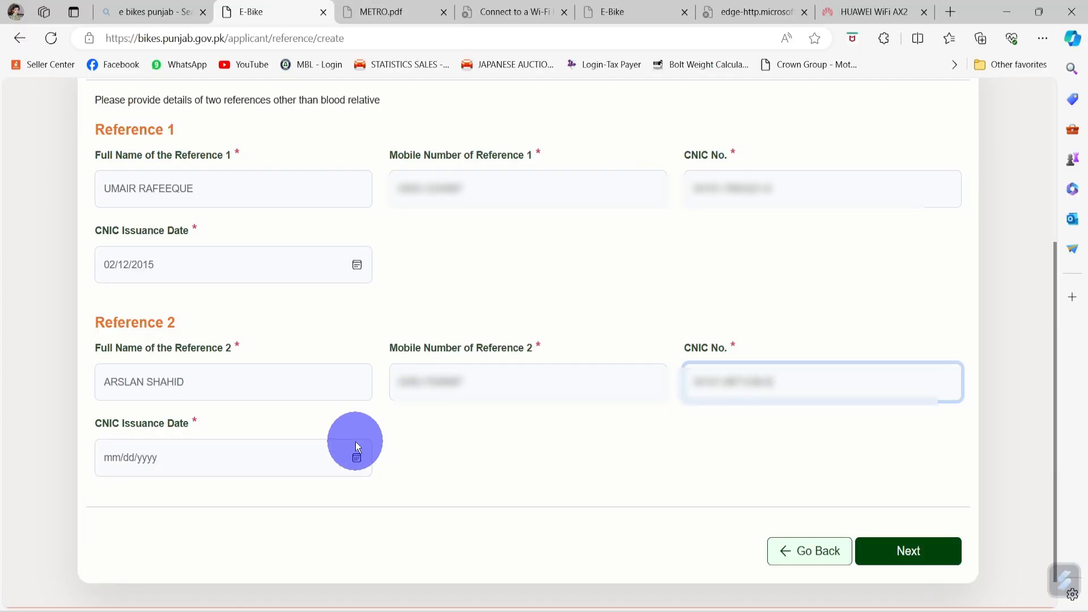
Step: Set Reference 2's CNIC issuance date to 03/31/2018 and save the references
{"action": "left_click", "coordinate": [357, 458]}
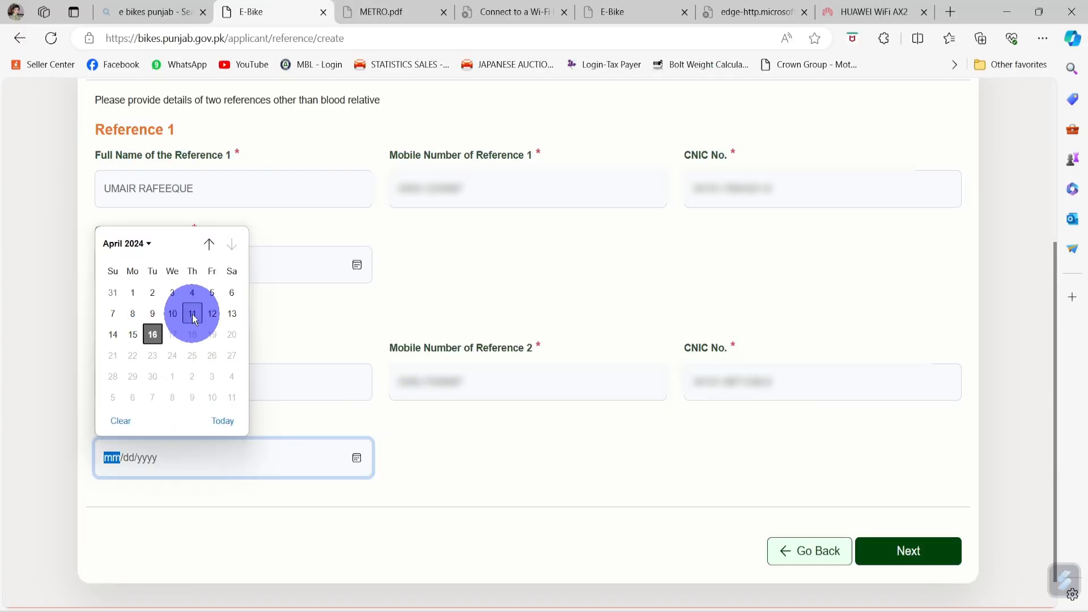
{"action": "left_click", "coordinate": [147, 248]}
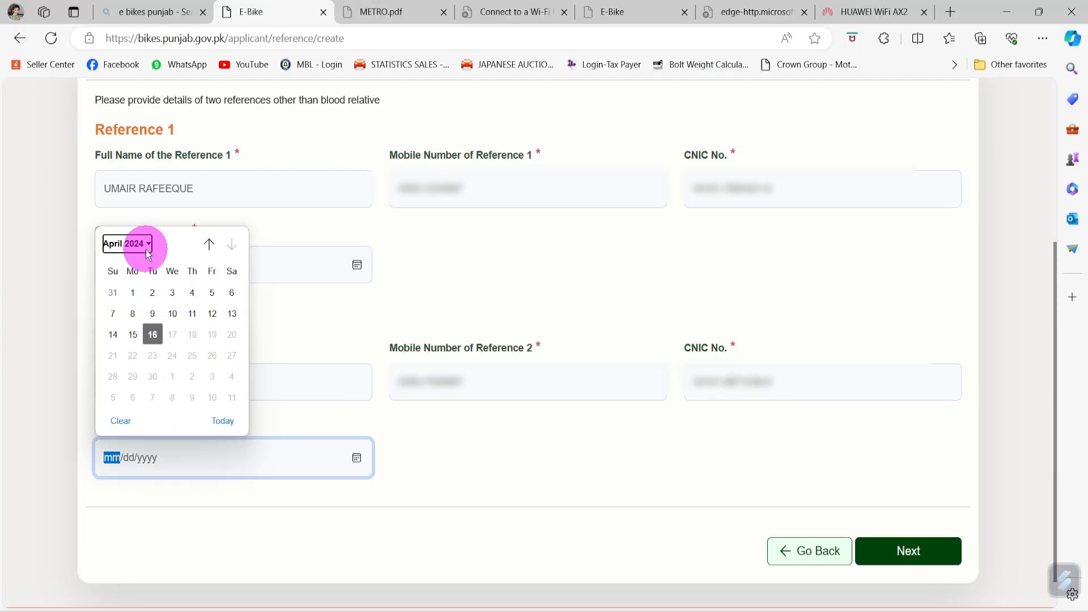
{"action": "left_click", "coordinate": [900, 552]}
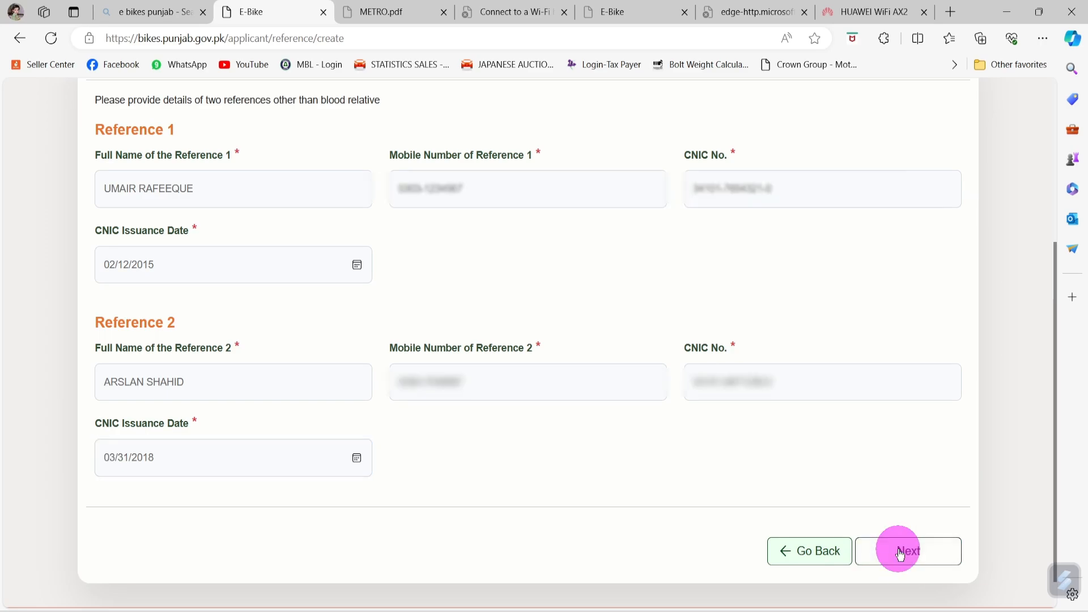
Step: Agree to all the terms and conditions on the declarations page
{"action": "scroll", "coordinate": [755, 435], "scroll_direction": "down", "scroll_amount": 2}
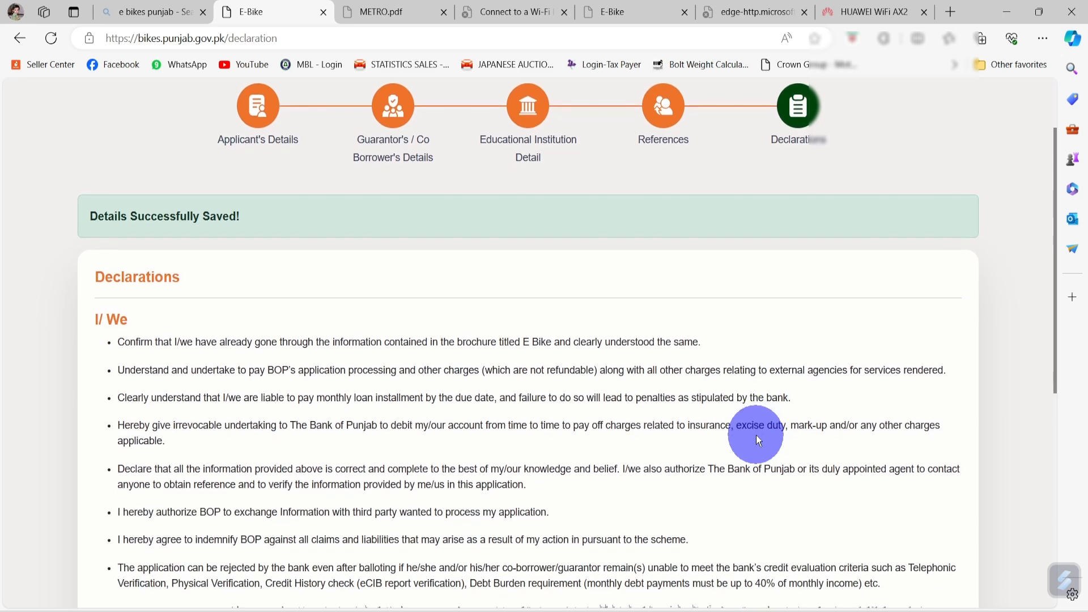
{"action": "scroll", "coordinate": [756, 435], "scroll_direction": "down", "scroll_amount": 5}
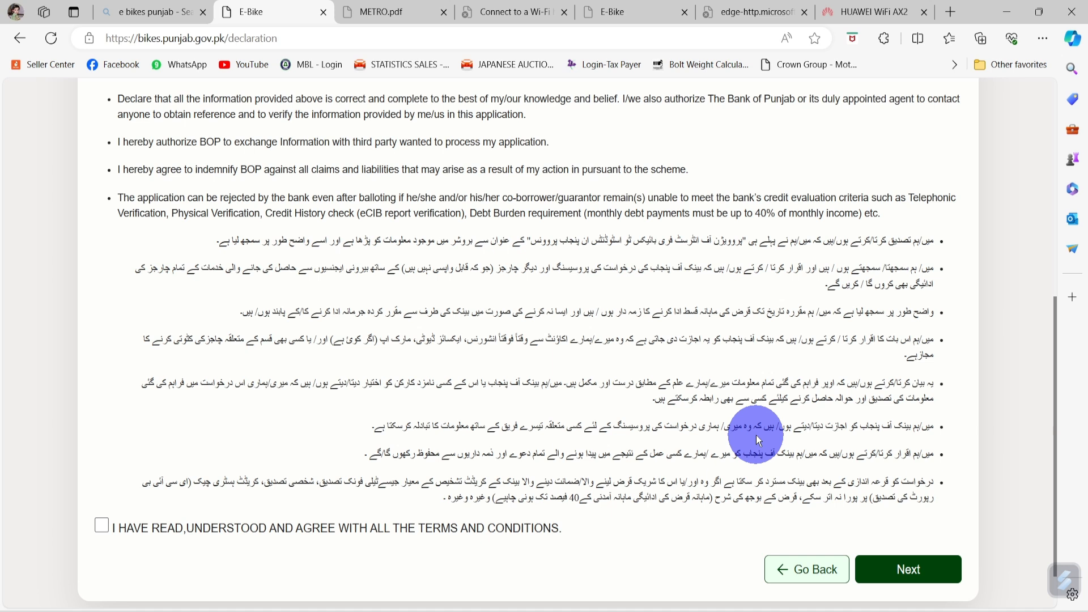
{"action": "left_click", "coordinate": [101, 530]}
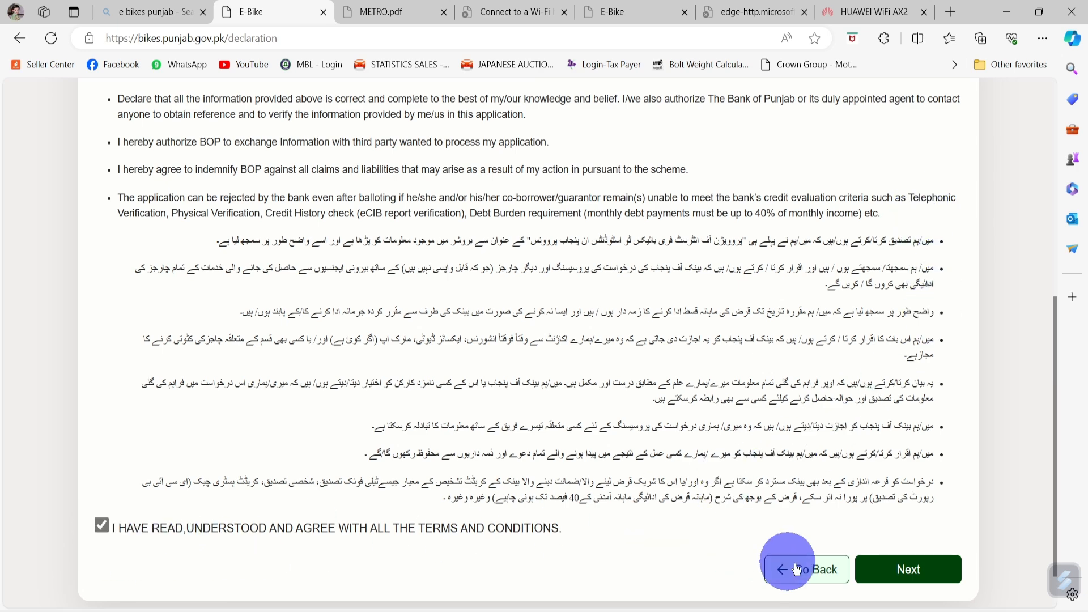
Step: Submit the application, confirm the submission, and dismiss the success message
{"action": "left_click", "coordinate": [902, 584]}
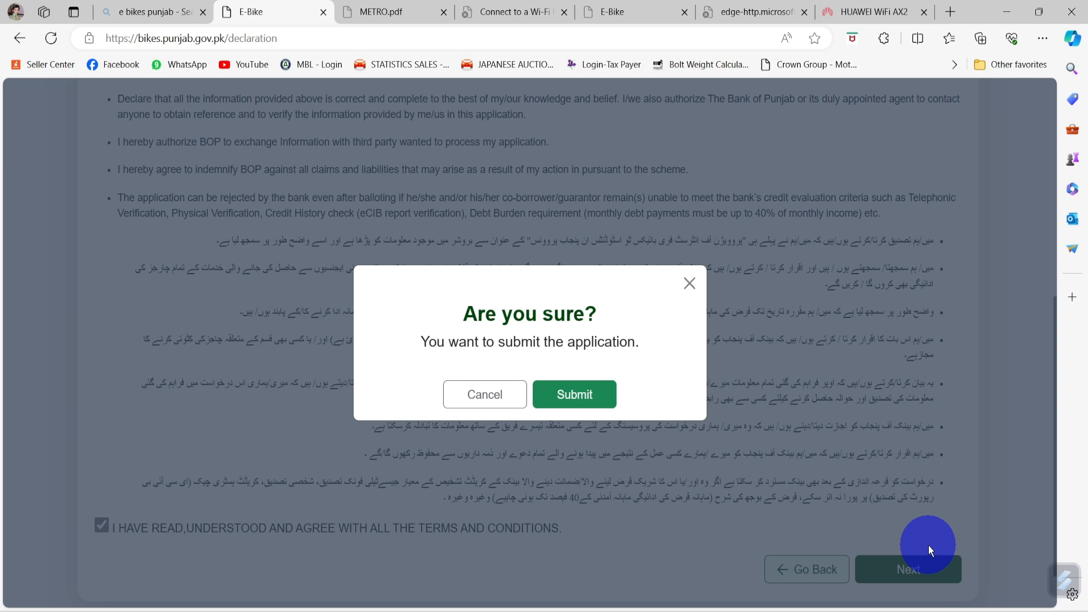
{"action": "left_click", "coordinate": [599, 401]}
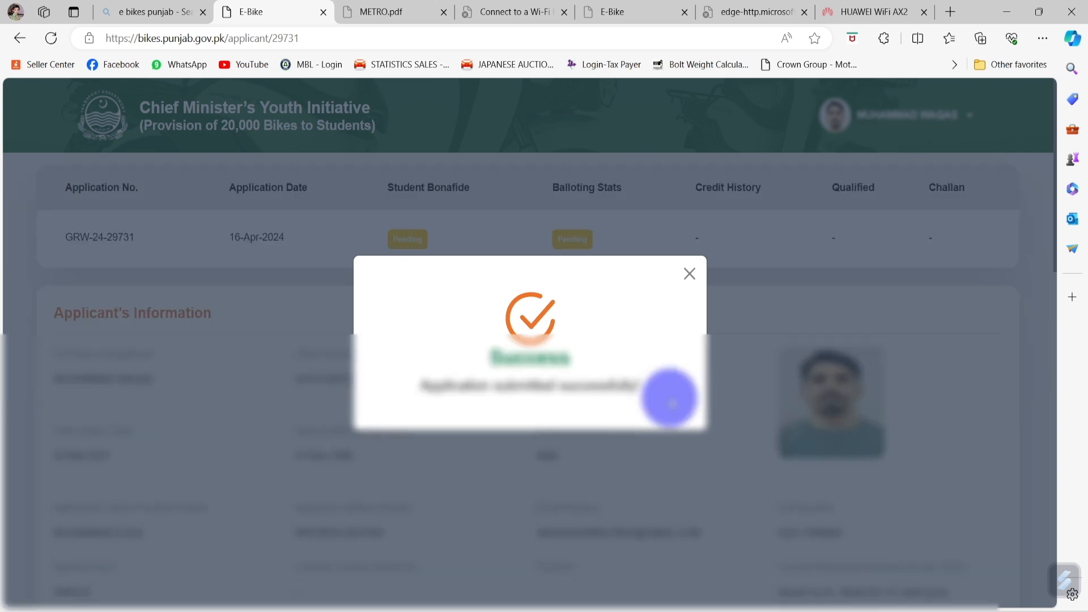
{"action": "left_click", "coordinate": [690, 272]}
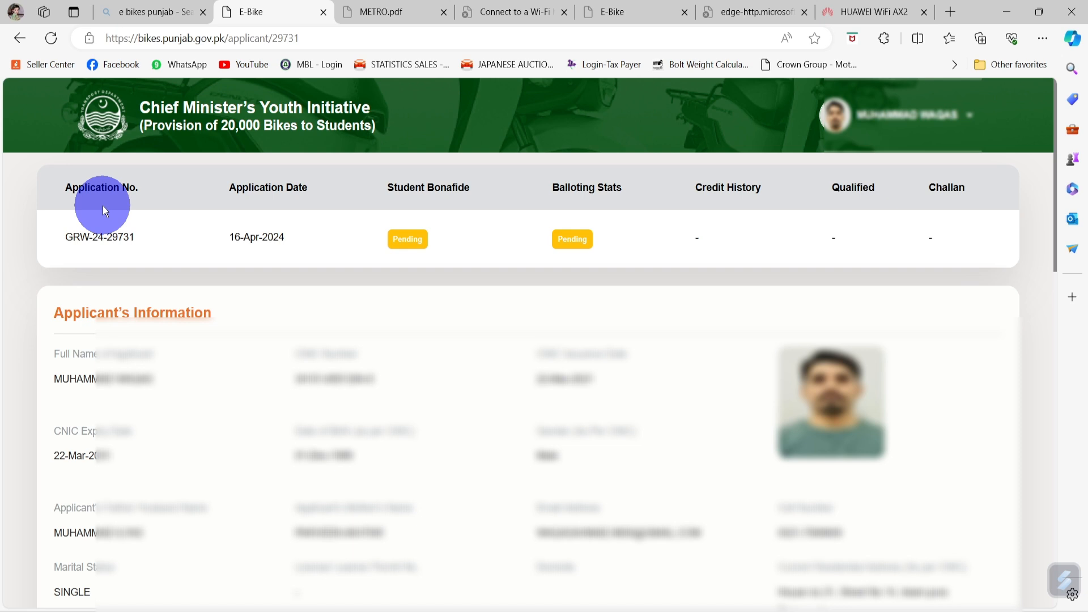